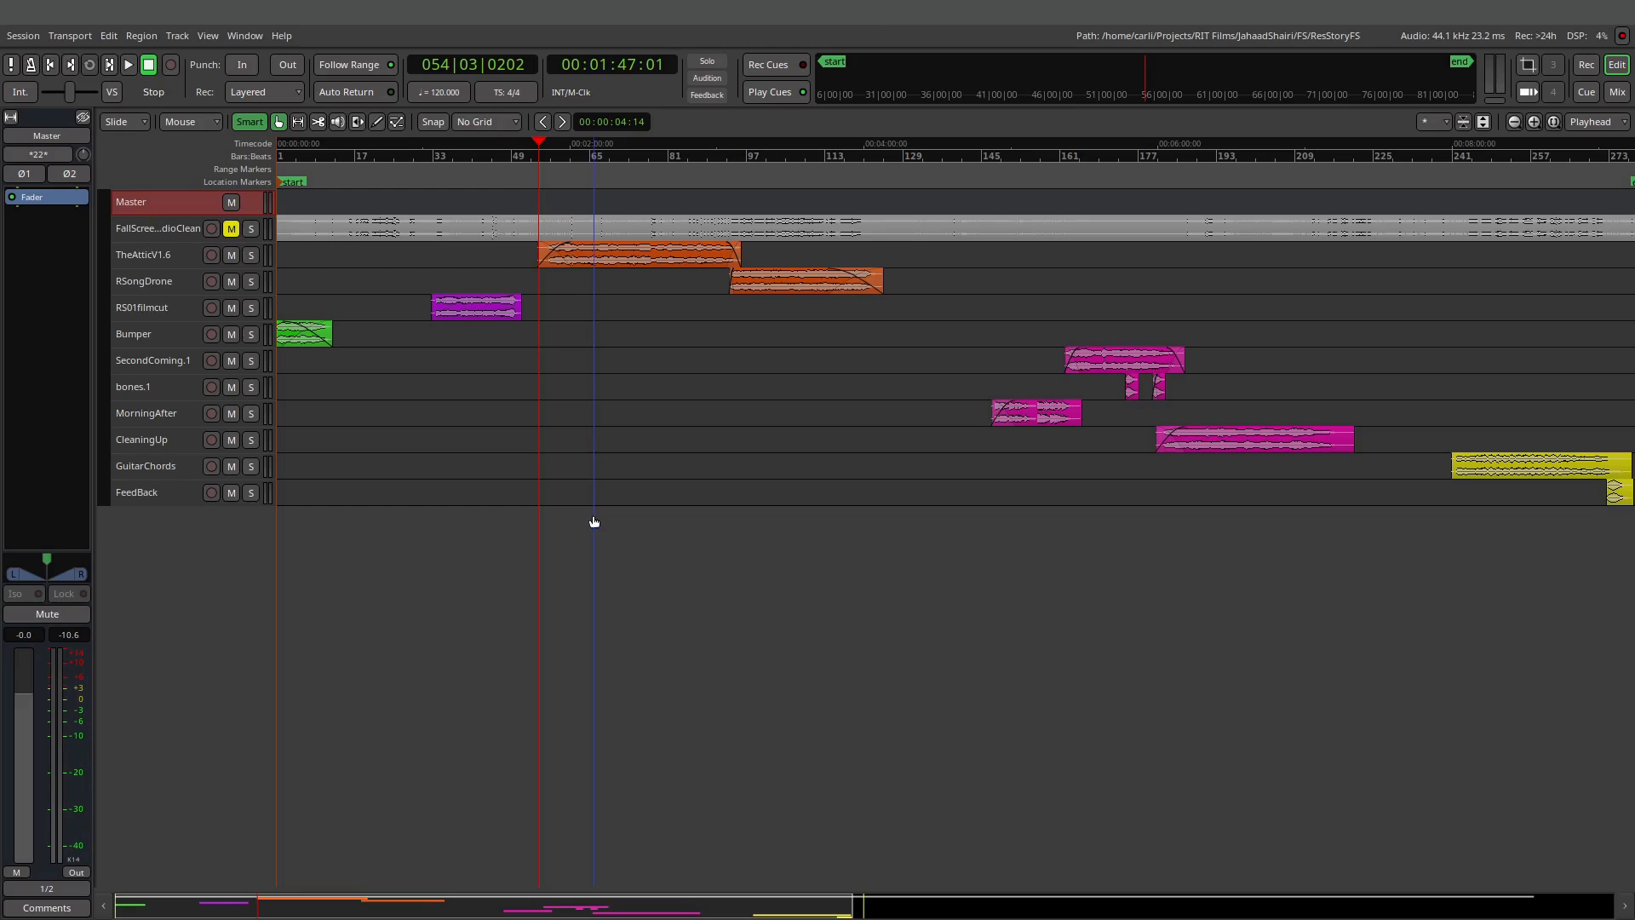
- Play the ResStoryFS session through the TheAtticV1.6 cue, then stop at 00:04:06:20
{"action": "left_click", "coordinate": [130, 66]}
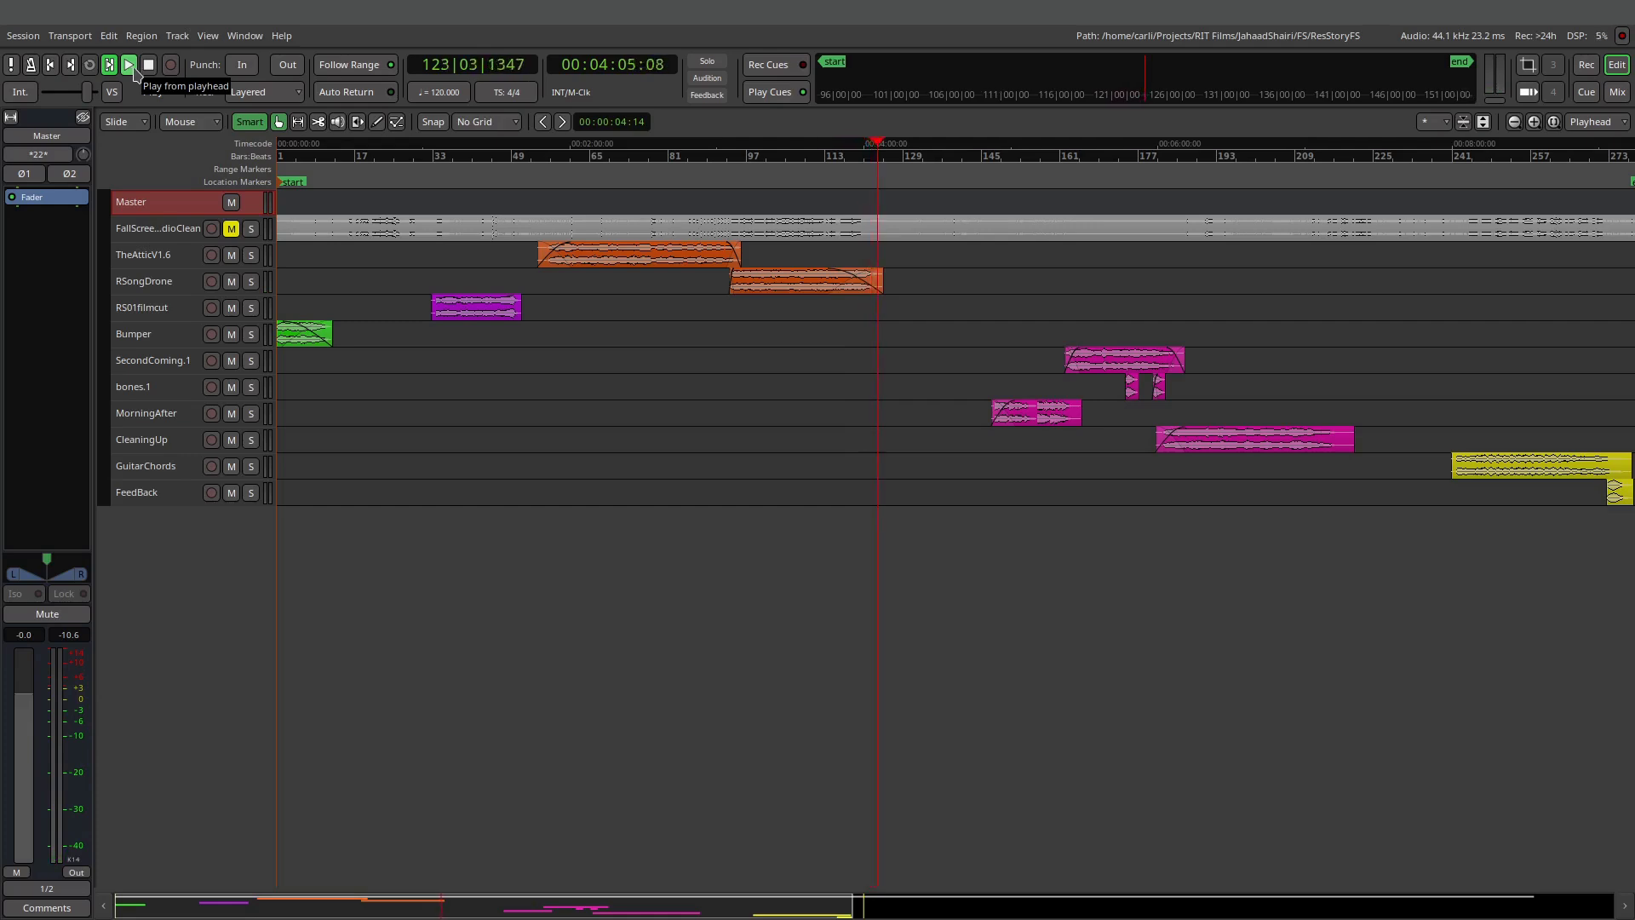
{"action": "left_click", "coordinate": [151, 70]}
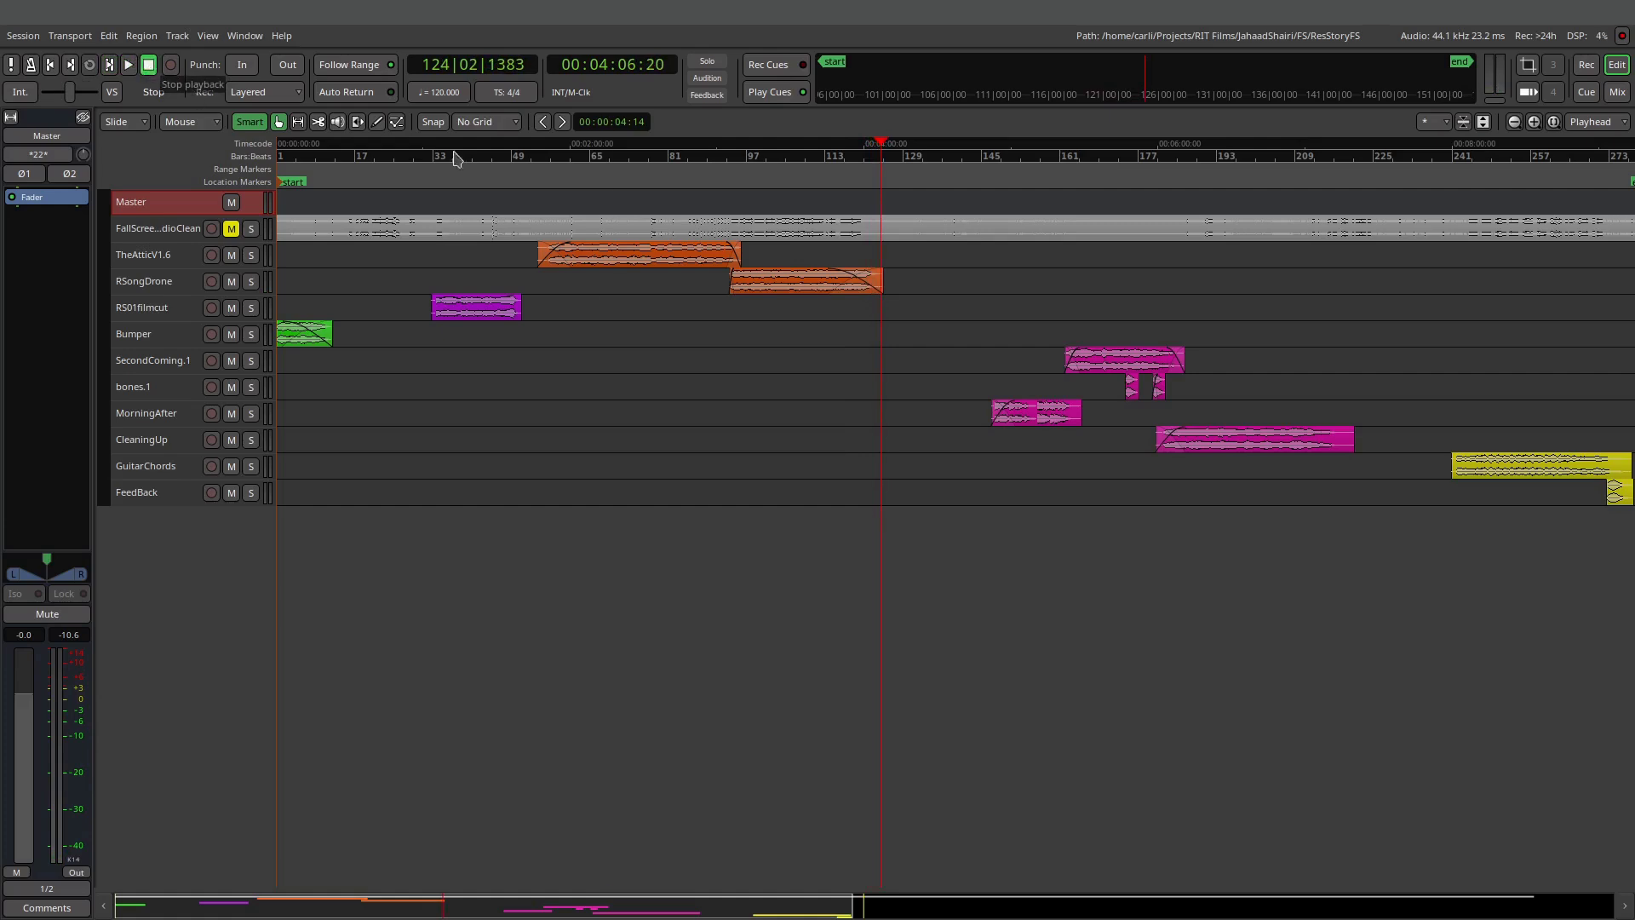
- Select the TheAtticV1.6 region in Ardour, then switch over to the MuseScore score
{"action": "mouse_move", "coordinate": [572, 250]}
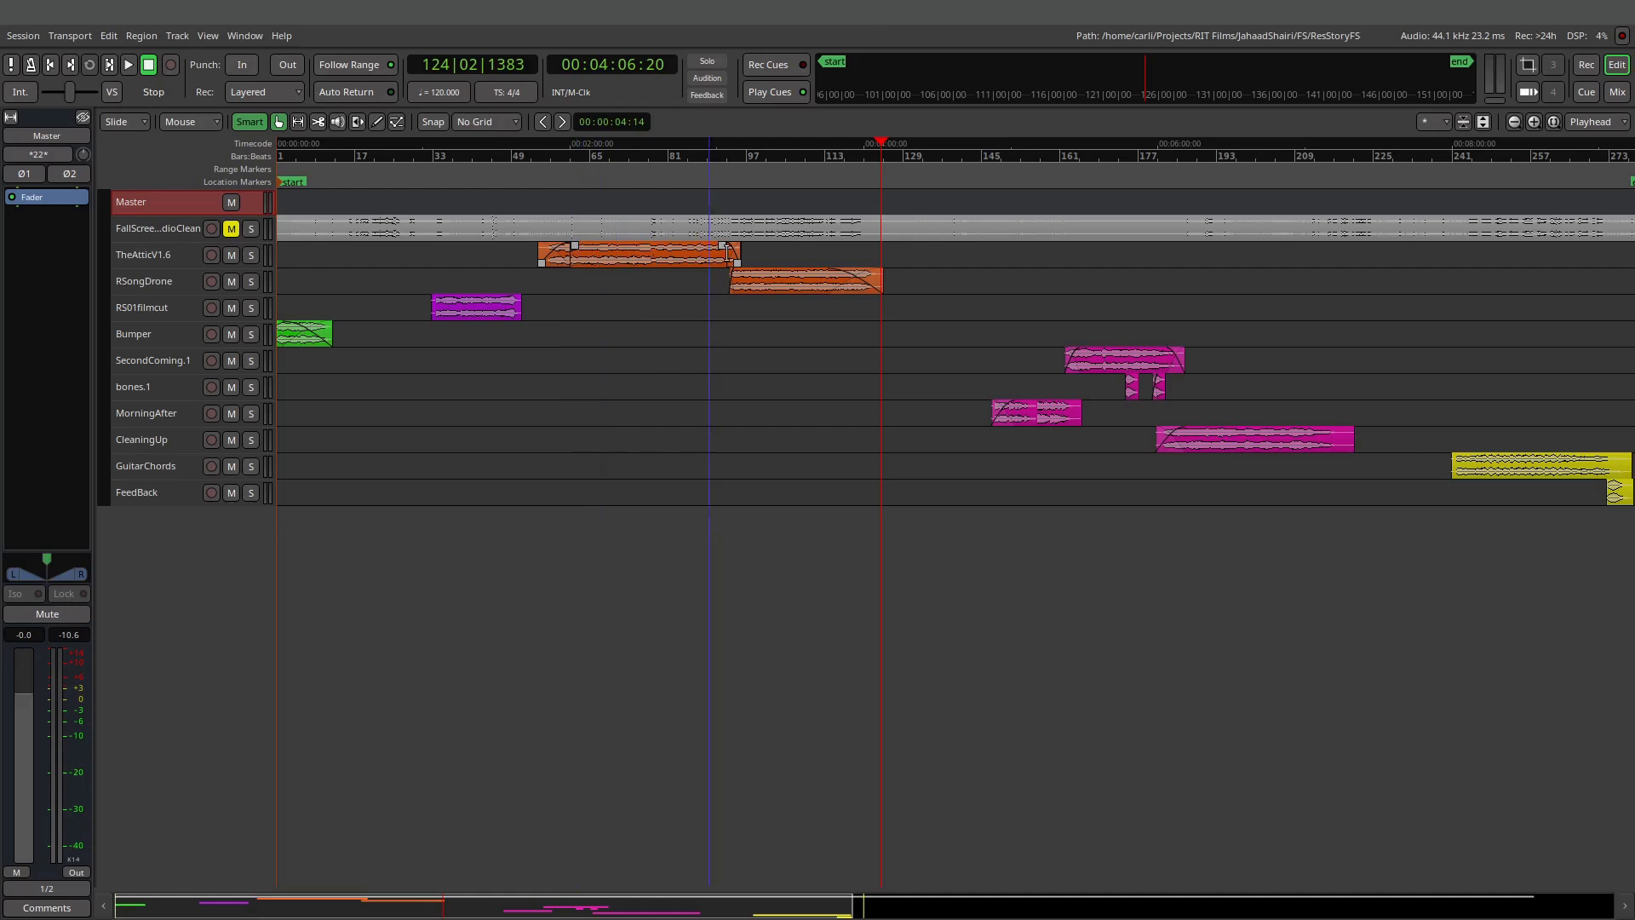
{"action": "mouse_move", "coordinate": [742, 288]}
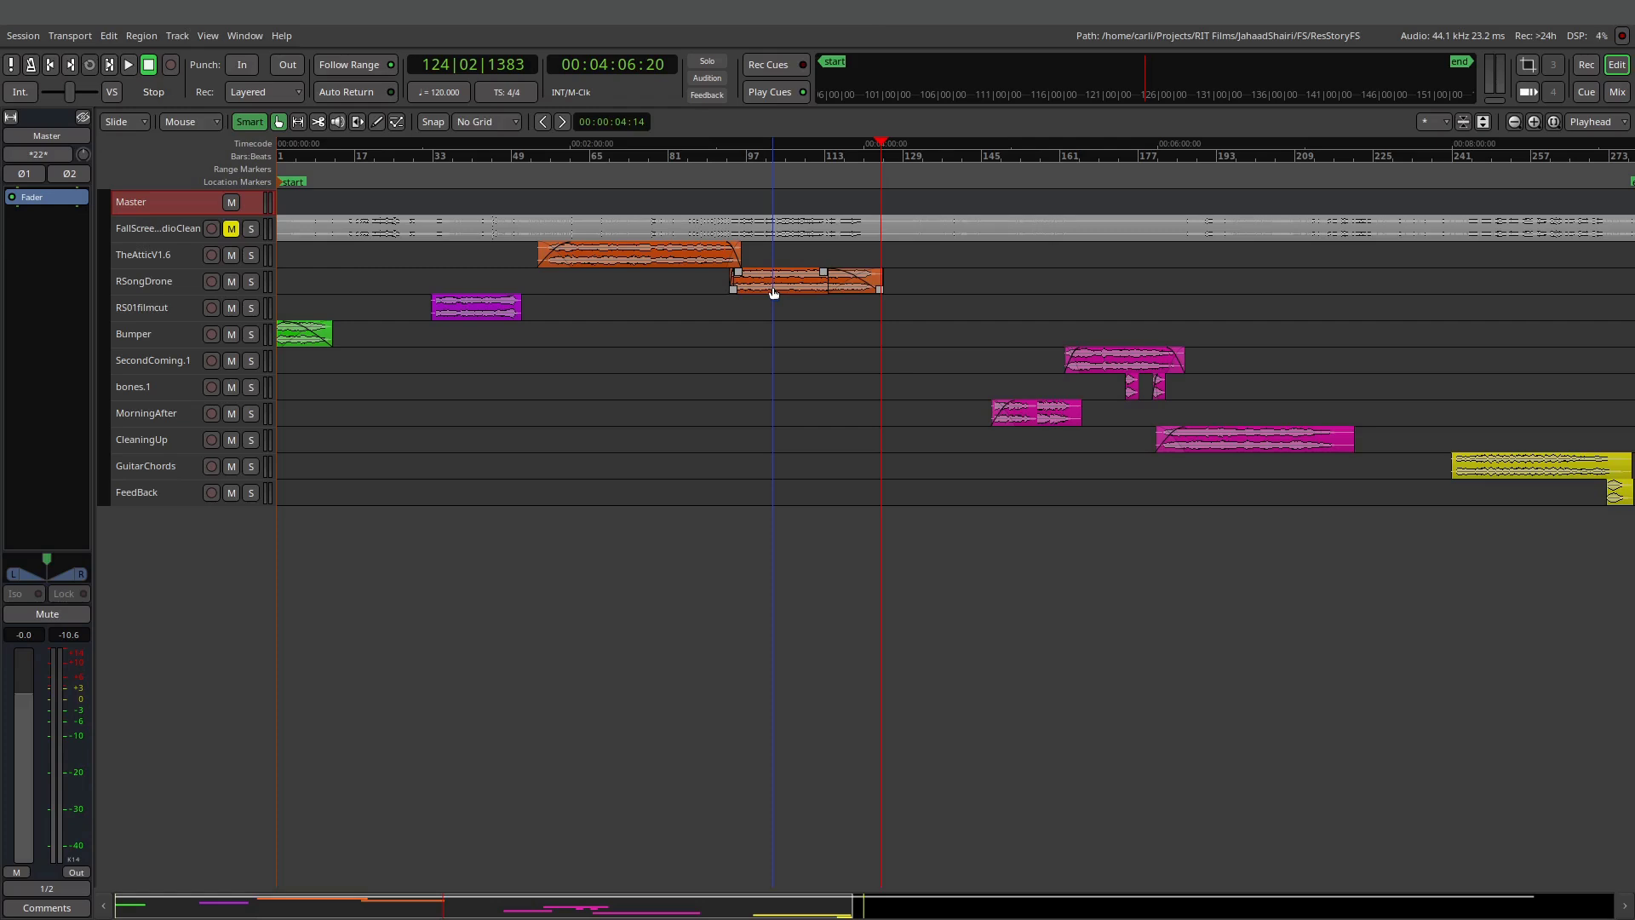
{"action": "left_click", "coordinate": [707, 253]}
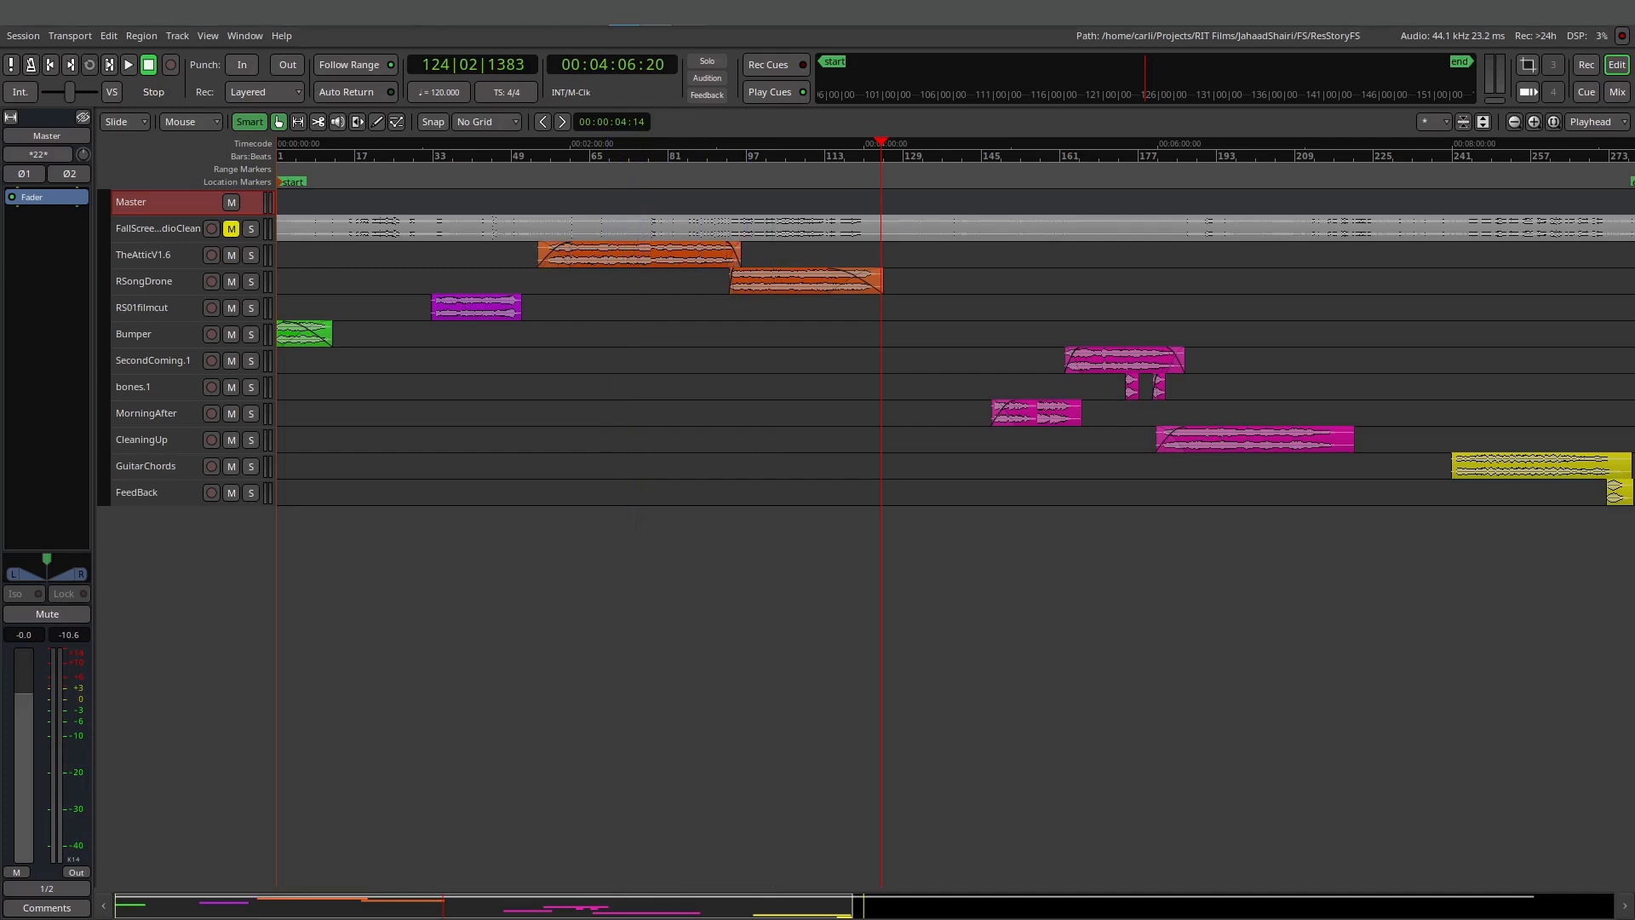
{"action": "left_click", "coordinate": [654, 20]}
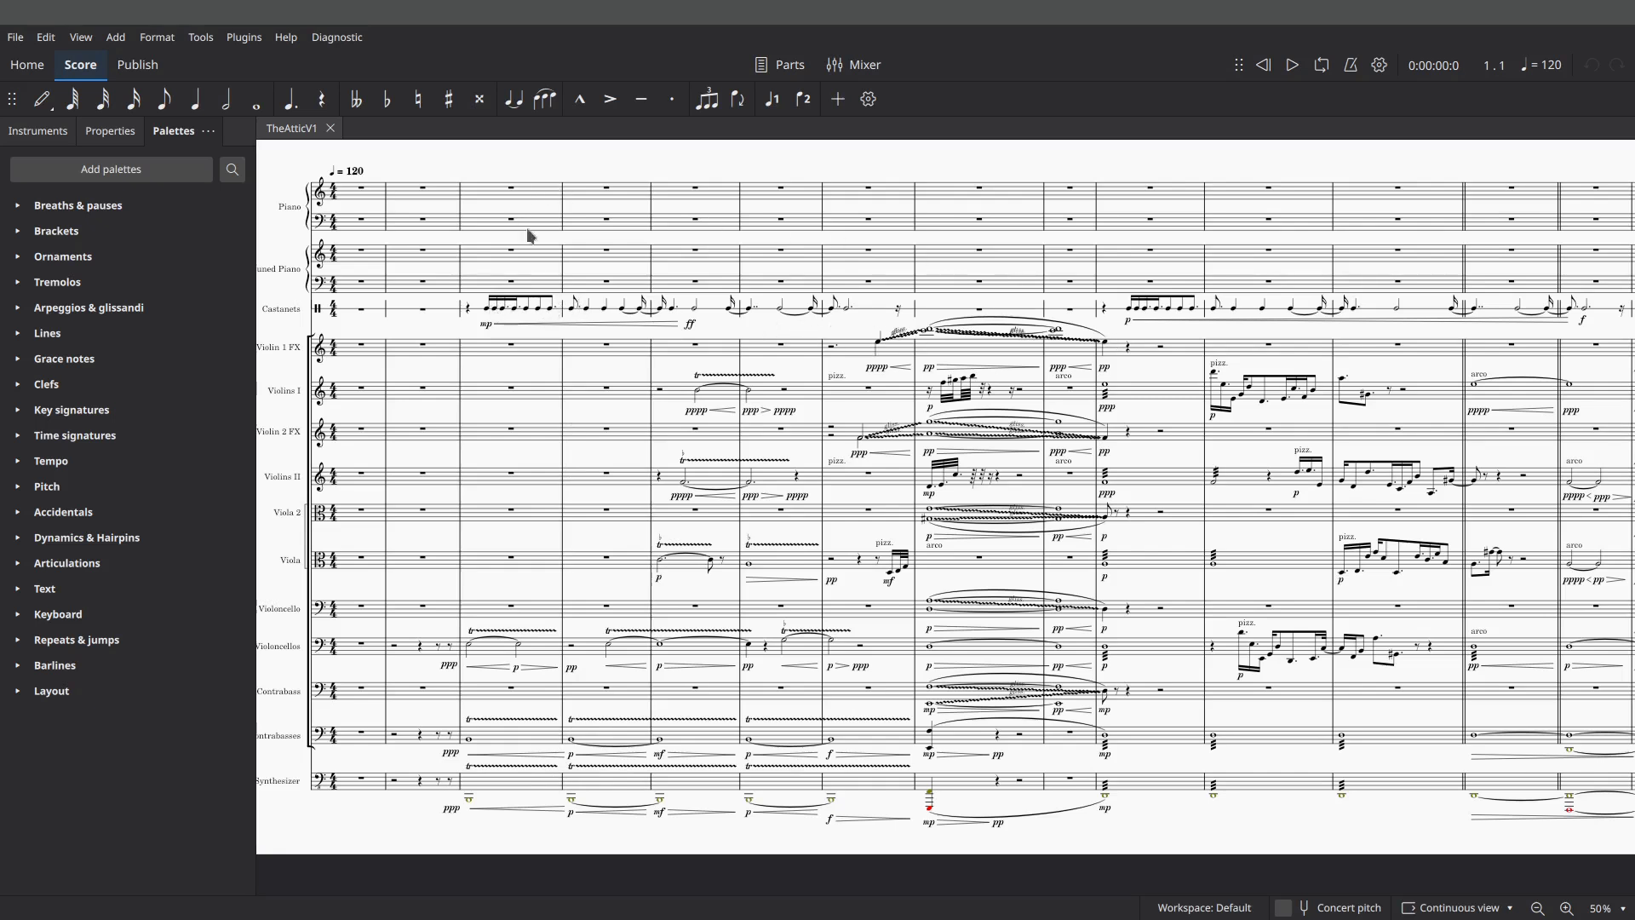
- Pan through the later measures of the TheAtticV1 score, from Piano down to Warm Synthesizer
{"action": "left_click_drag", "start_coordinate": [1174, 343], "coordinate": [269, 330]}
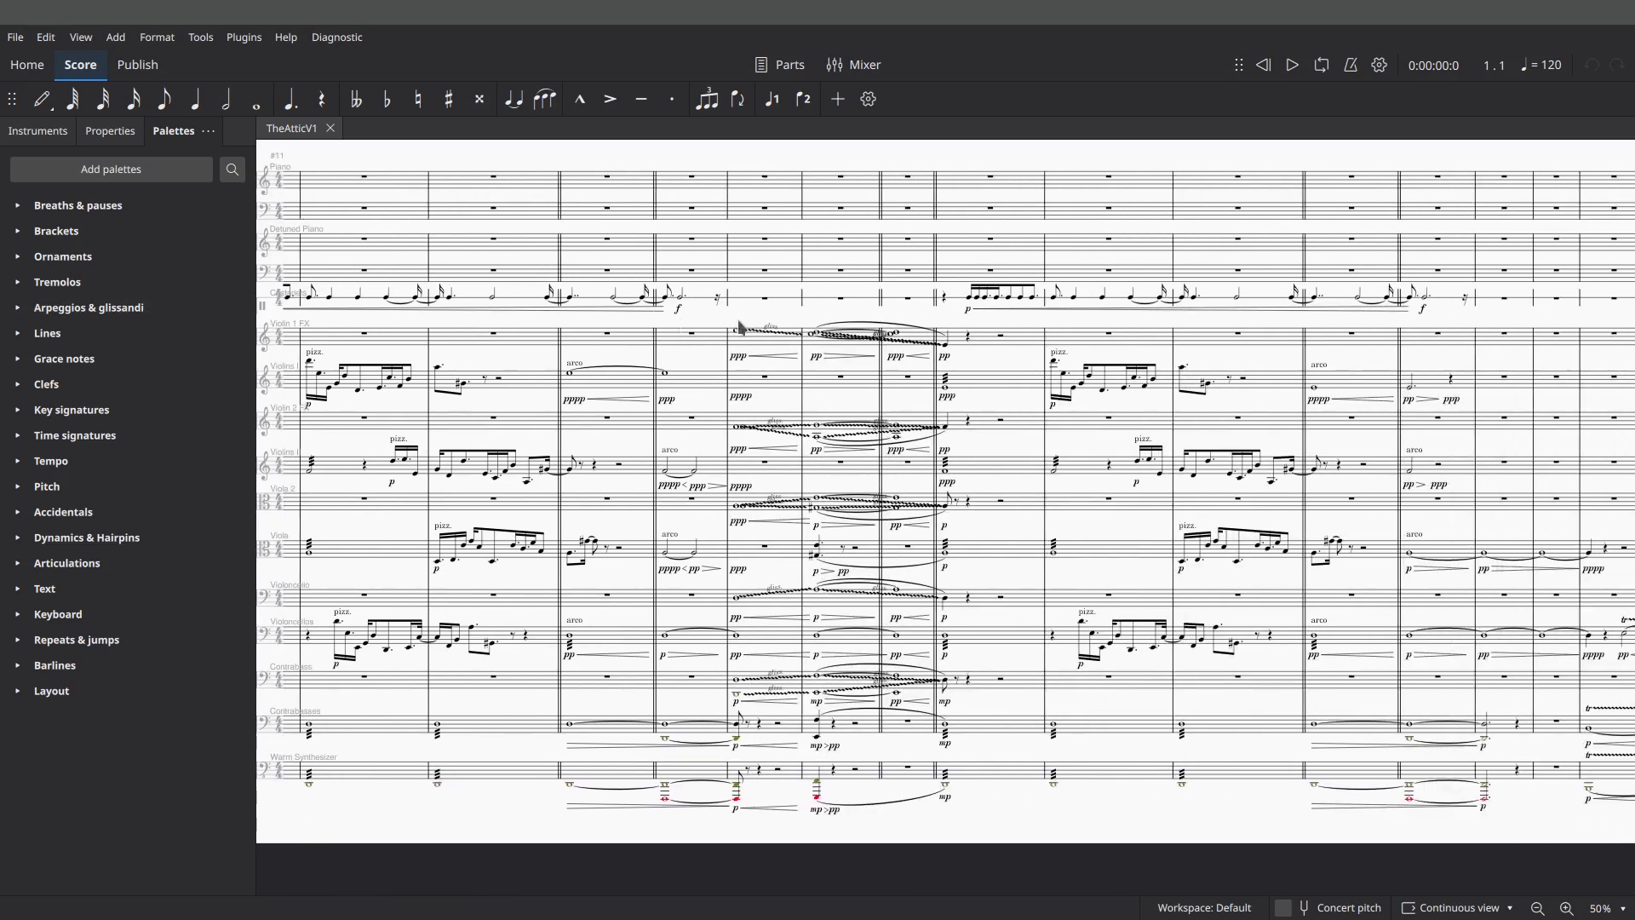
{"action": "scroll", "coordinate": [596, 317], "scroll_direction": "left", "scroll_amount": 10}
- Pan back to the first measure so the instrument names and 120 tempo mark show
{"action": "left_click_drag", "start_coordinate": [486, 334], "coordinate": [862, 346]}
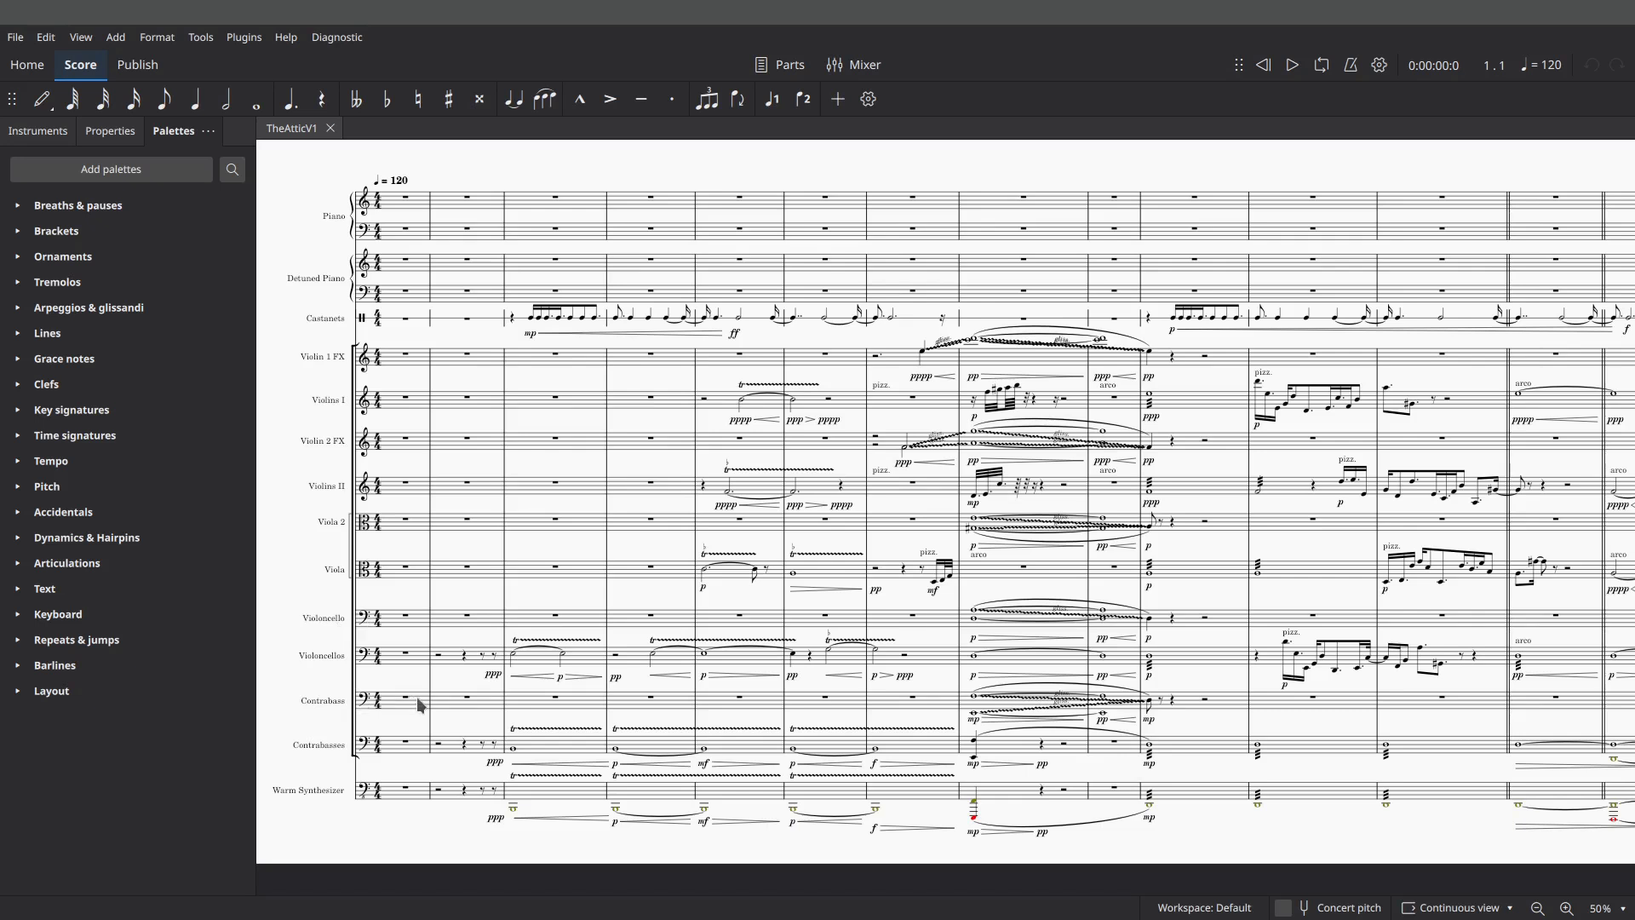
{"action": "left_click", "coordinate": [856, 65]}
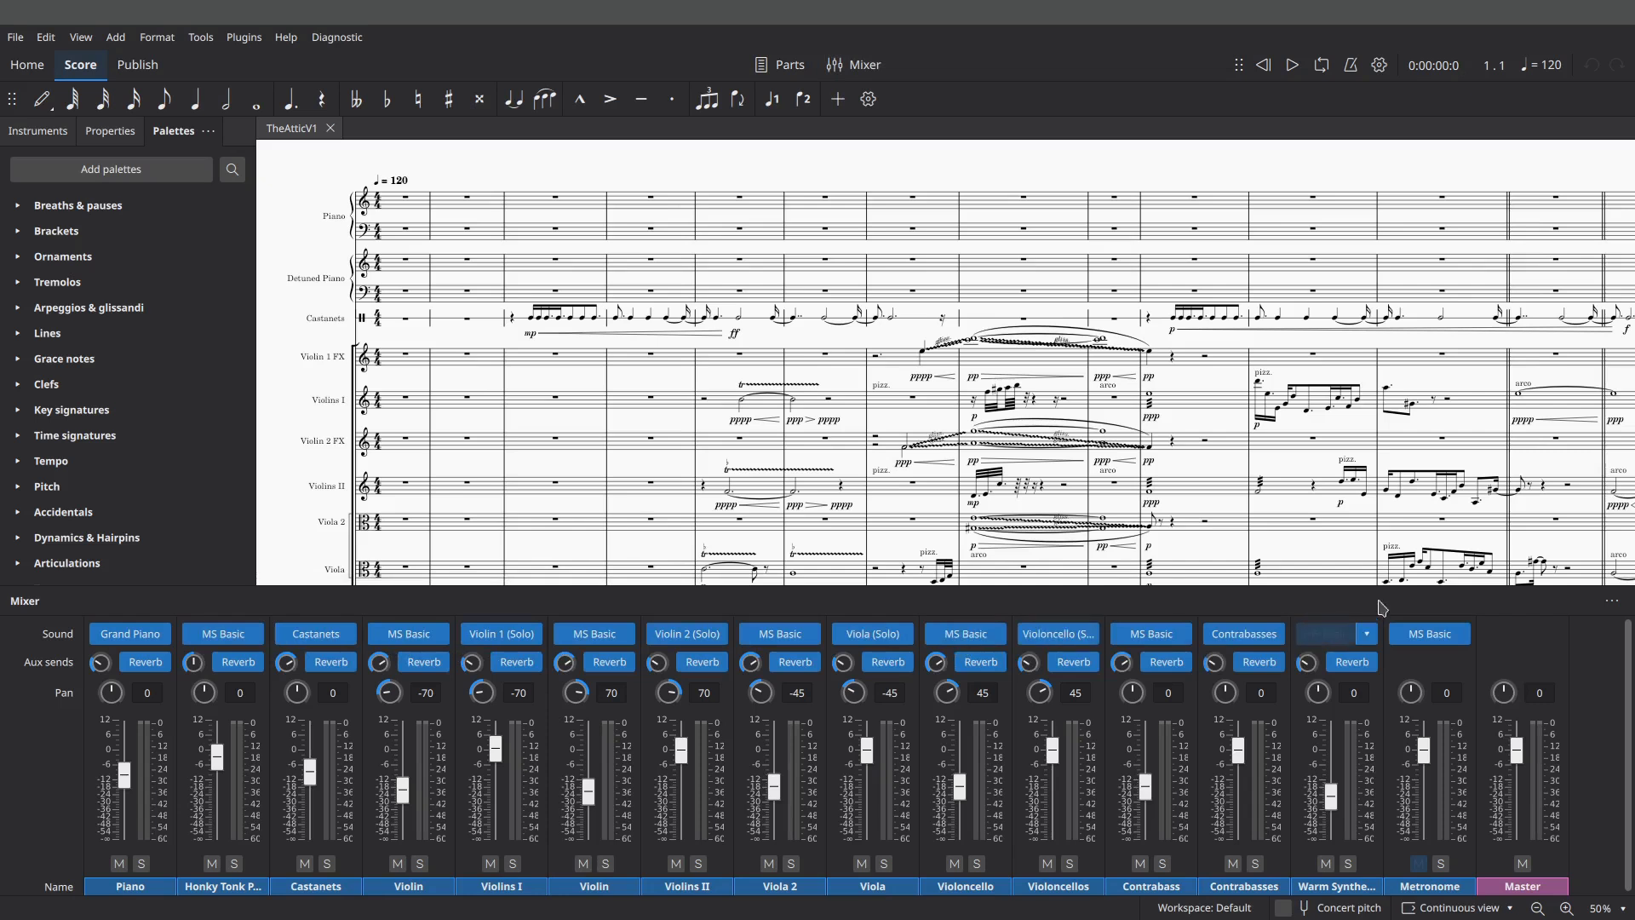
{"action": "left_click", "coordinate": [856, 65]}
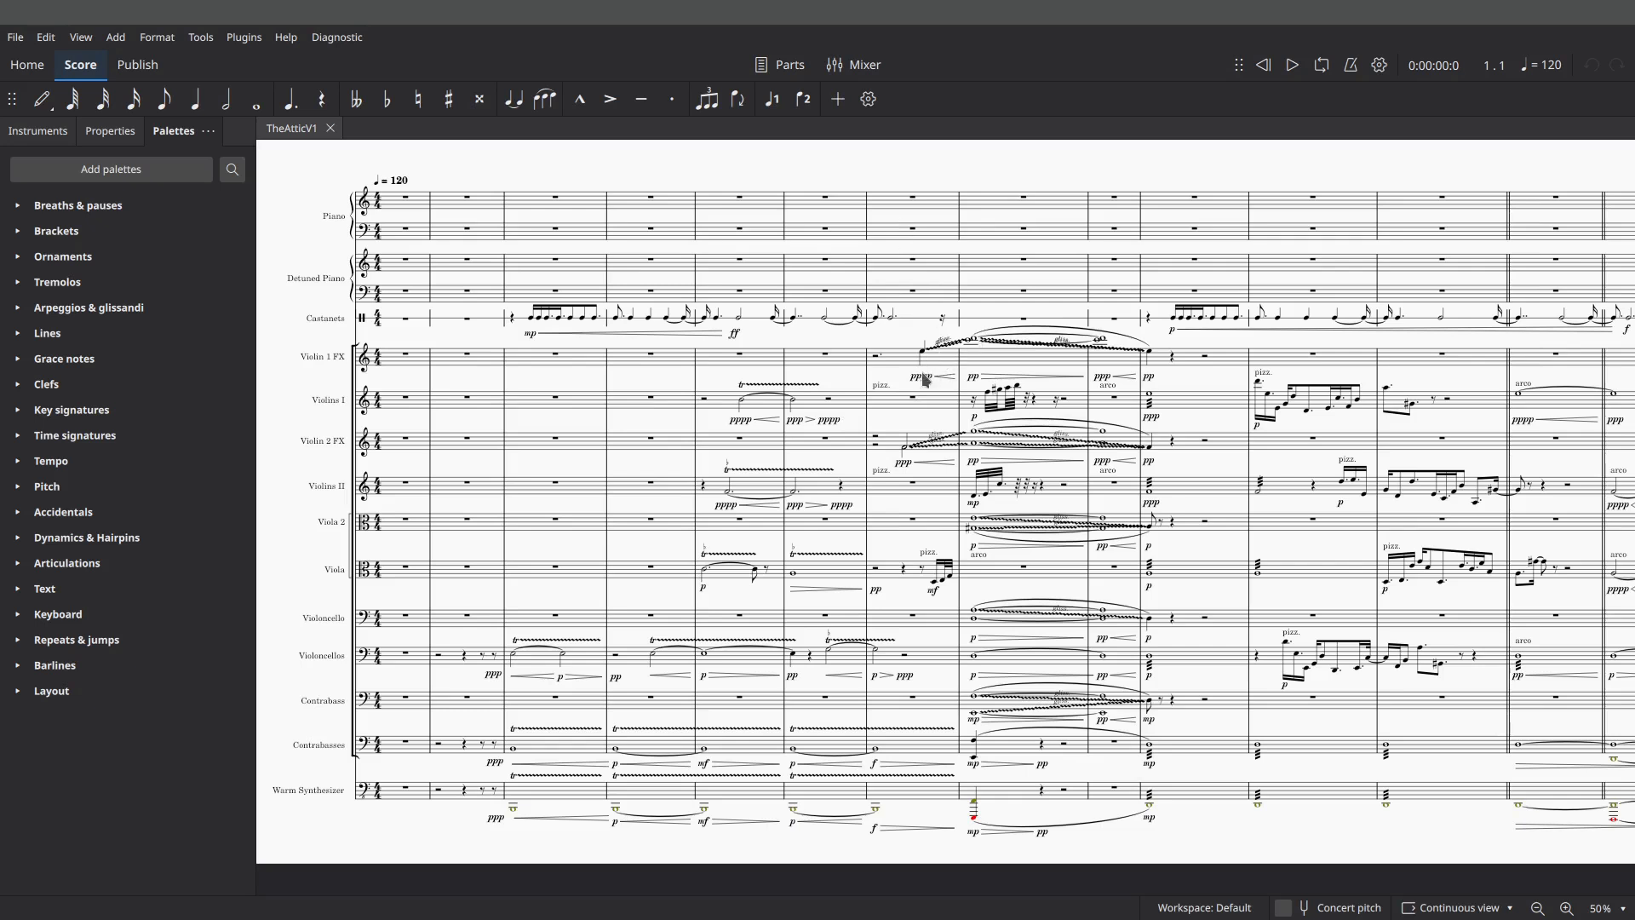
- Show the Mixer panel with each instrument's sound, reverb send, pan and volume
{"action": "left_click", "coordinate": [861, 68]}
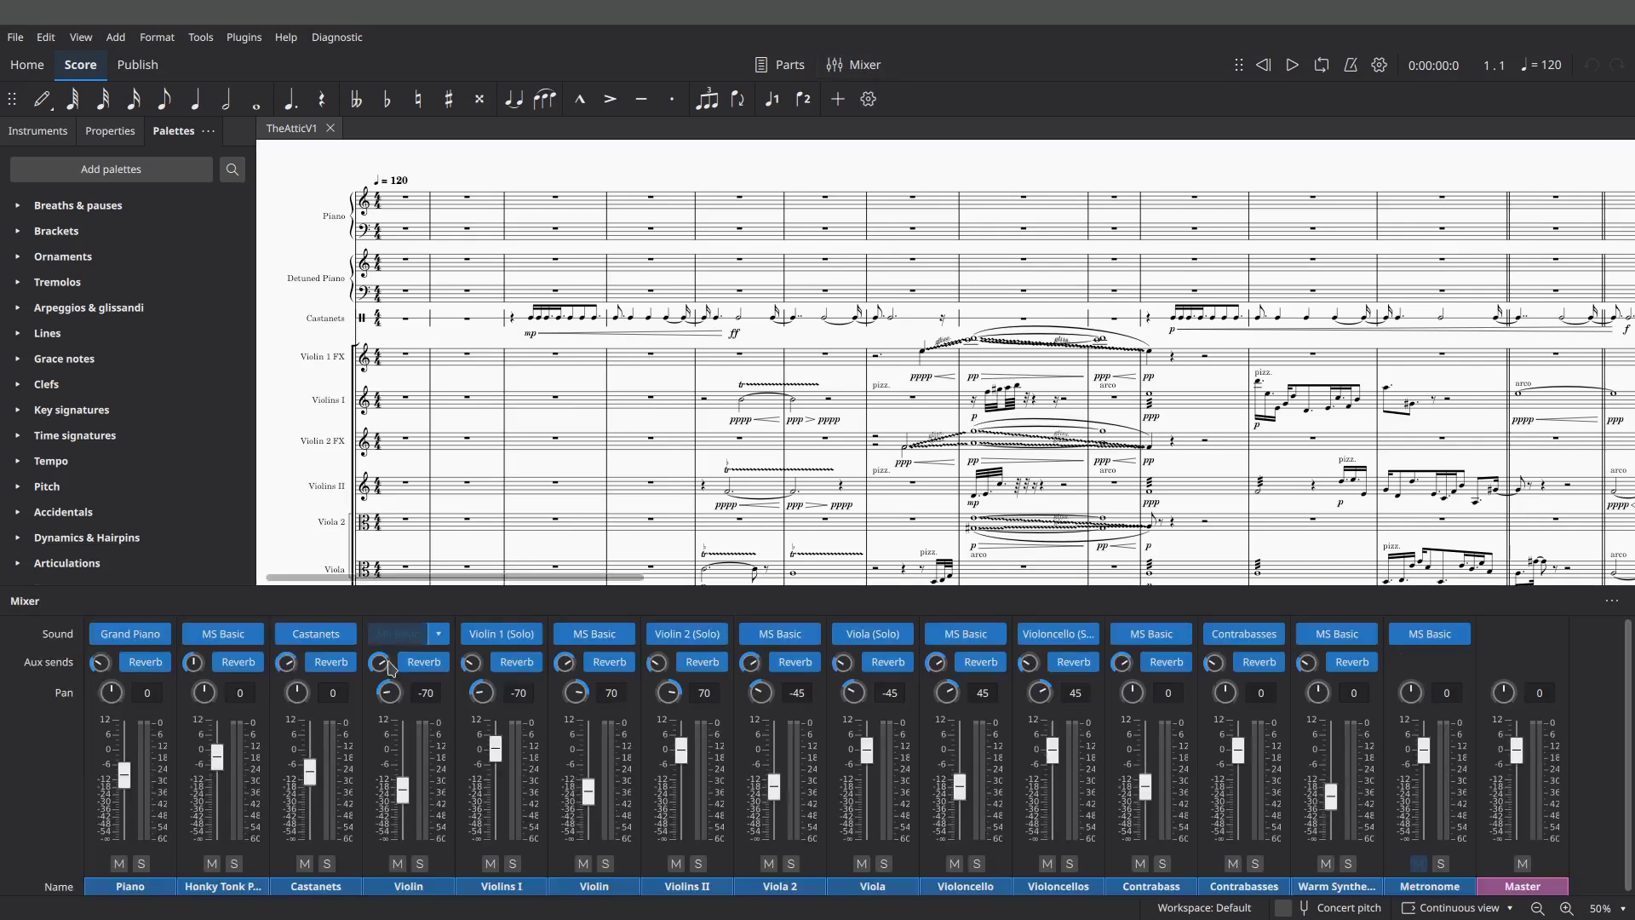
- Hide the mixer and pan the score to reveal the string staves and instrument names
{"action": "left_click", "coordinate": [881, 74]}
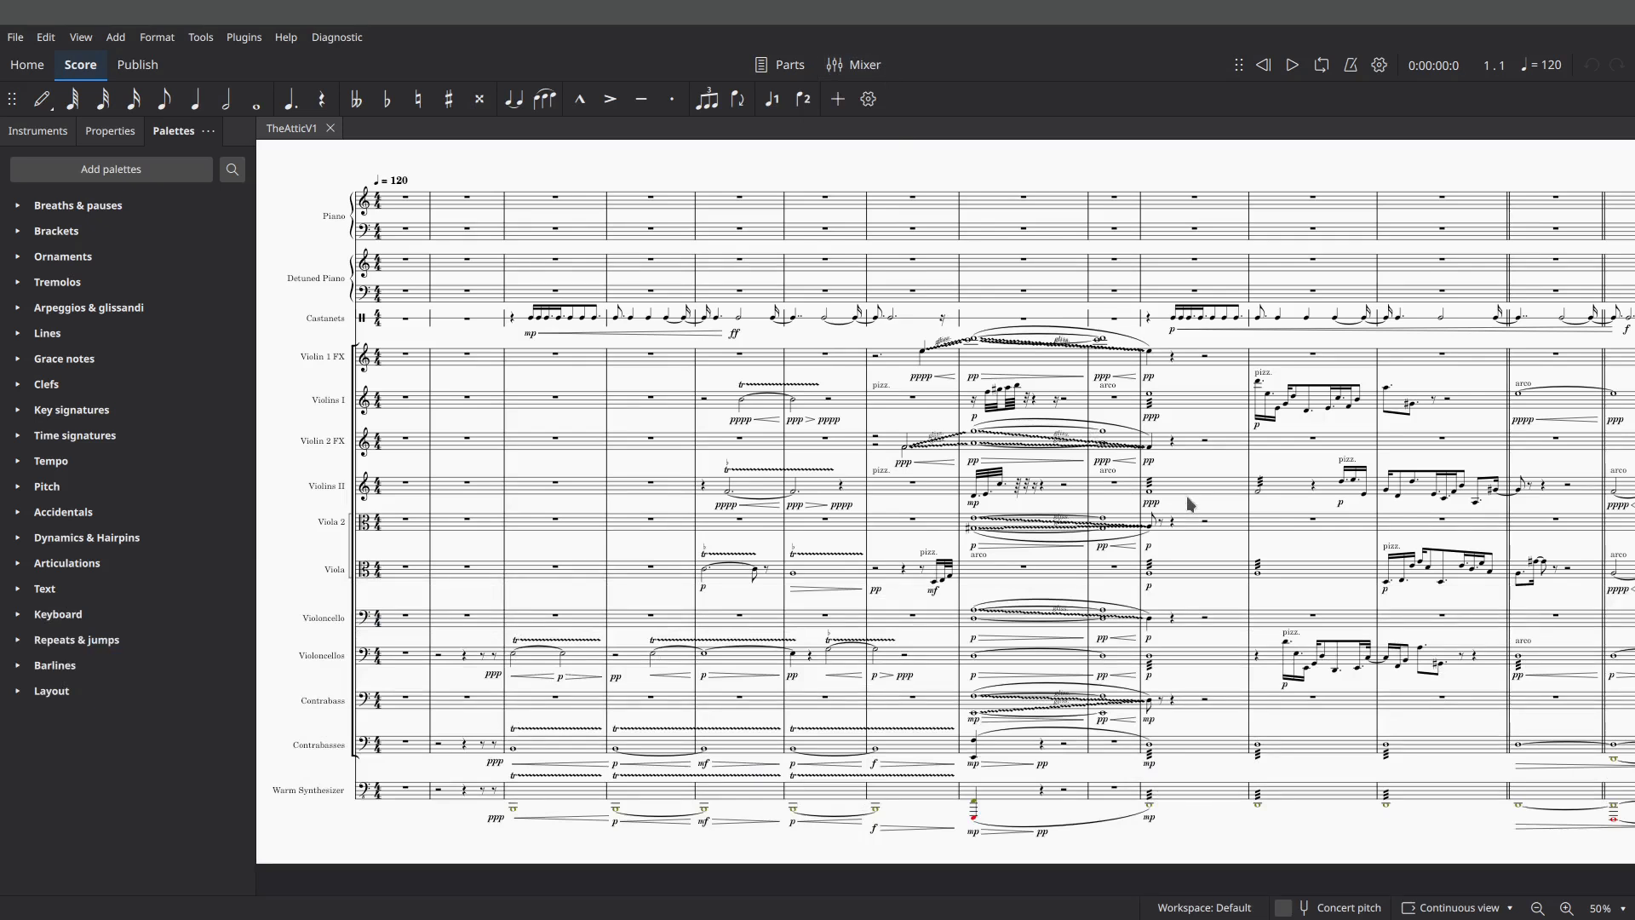
{"action": "left_click_drag", "start_coordinate": [1190, 502], "coordinate": [1111, 482]}
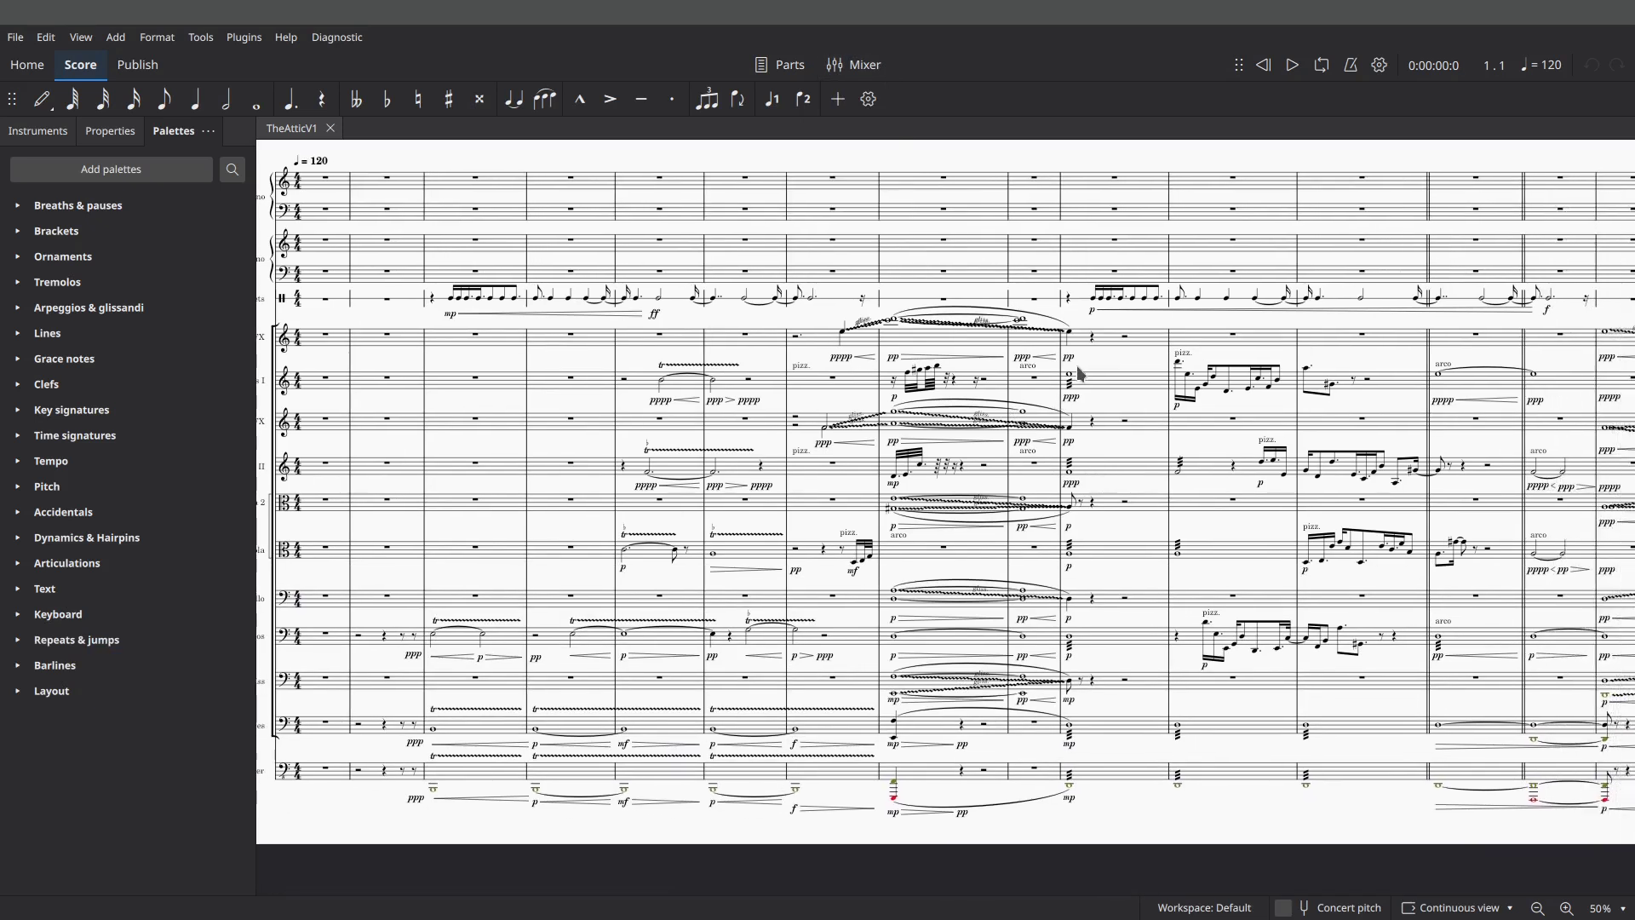
{"action": "left_click_drag", "start_coordinate": [1080, 373], "coordinate": [1141, 375]}
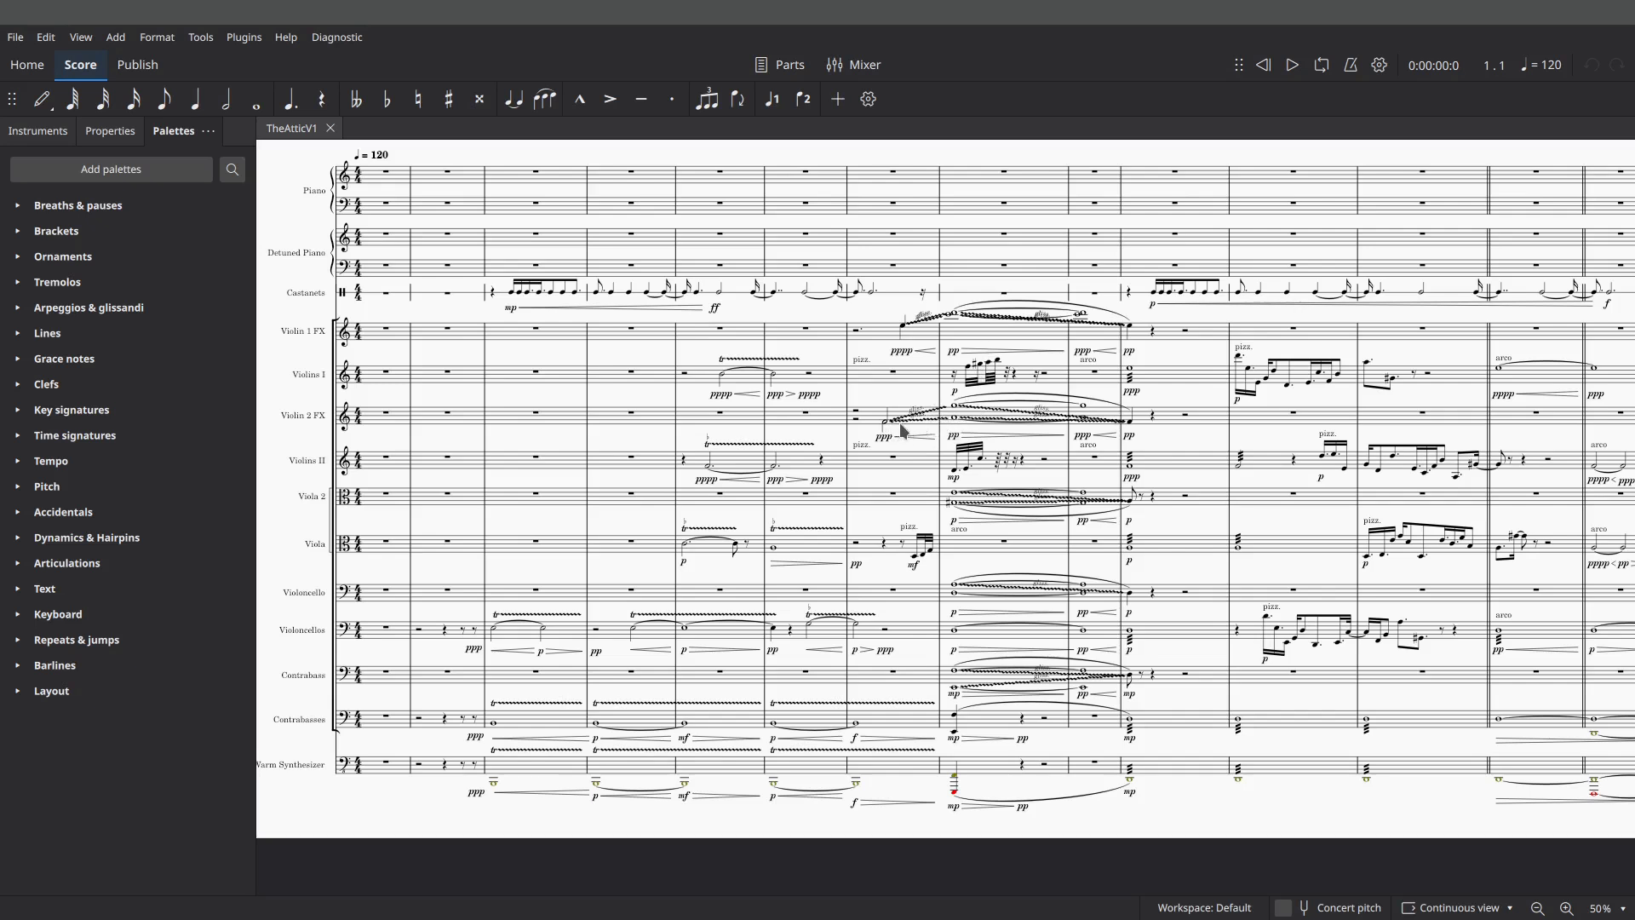
{"action": "scroll", "coordinate": [898, 424], "scroll_direction": "up", "scroll_amount": 10, "text": "ctrl"}
{"action": "scroll", "coordinate": [899, 423], "scroll_direction": "up", "scroll_amount": 2, "text": "ctrl"}
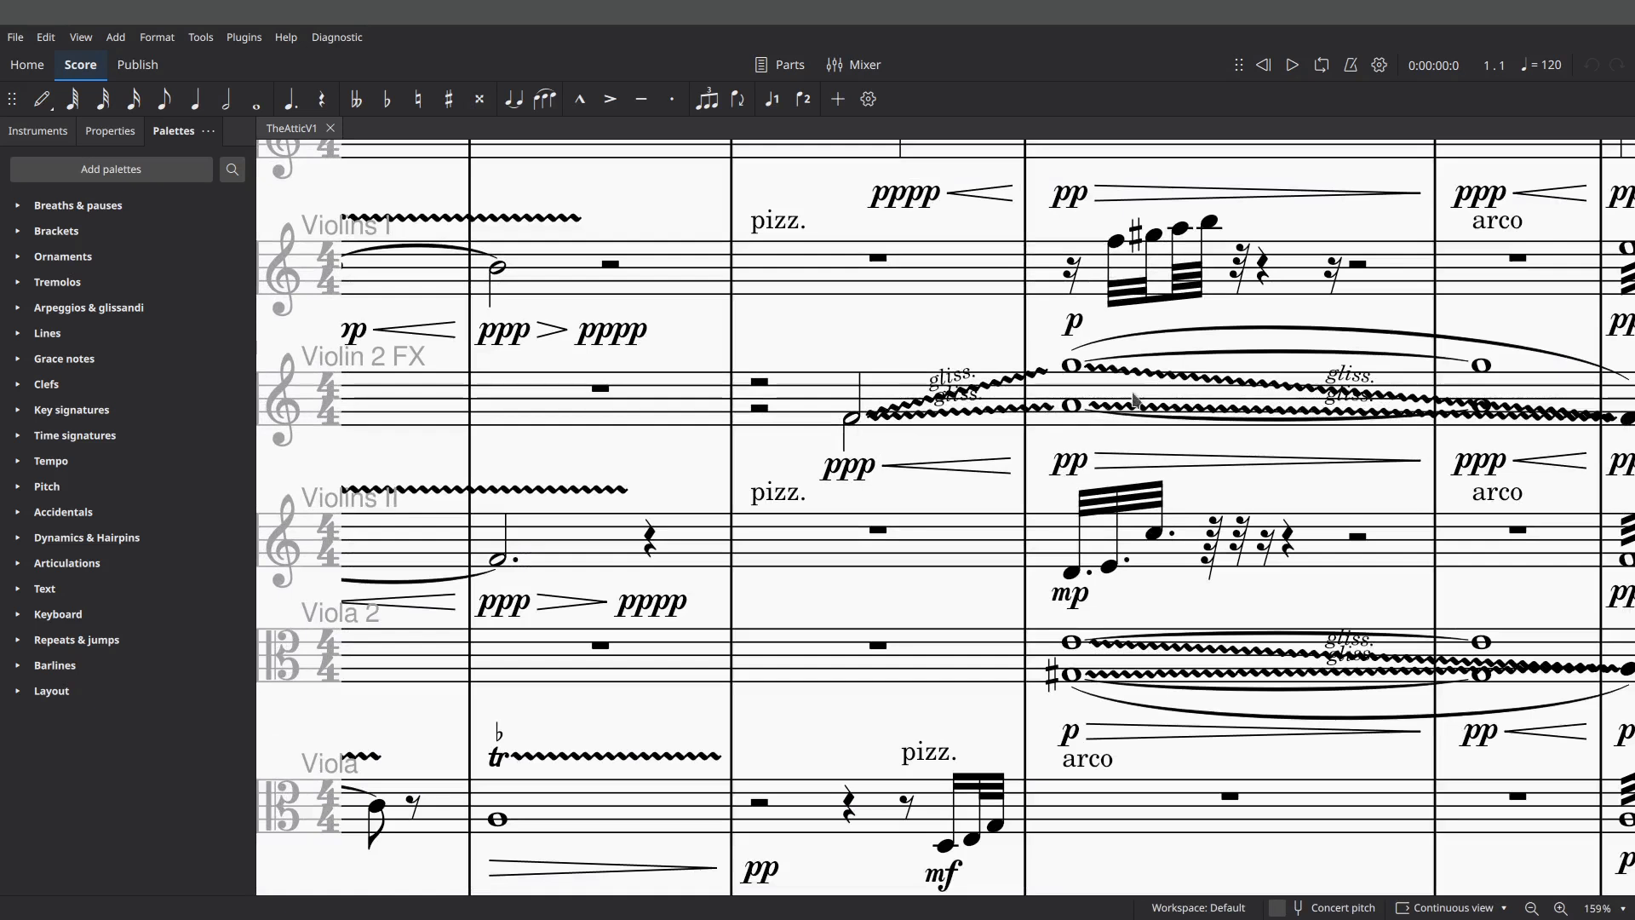
{"action": "scroll", "coordinate": [778, 475], "scroll_direction": "up", "scroll_amount": 2}
{"action": "scroll", "coordinate": [778, 474], "scroll_direction": "right", "scroll_amount": 3}
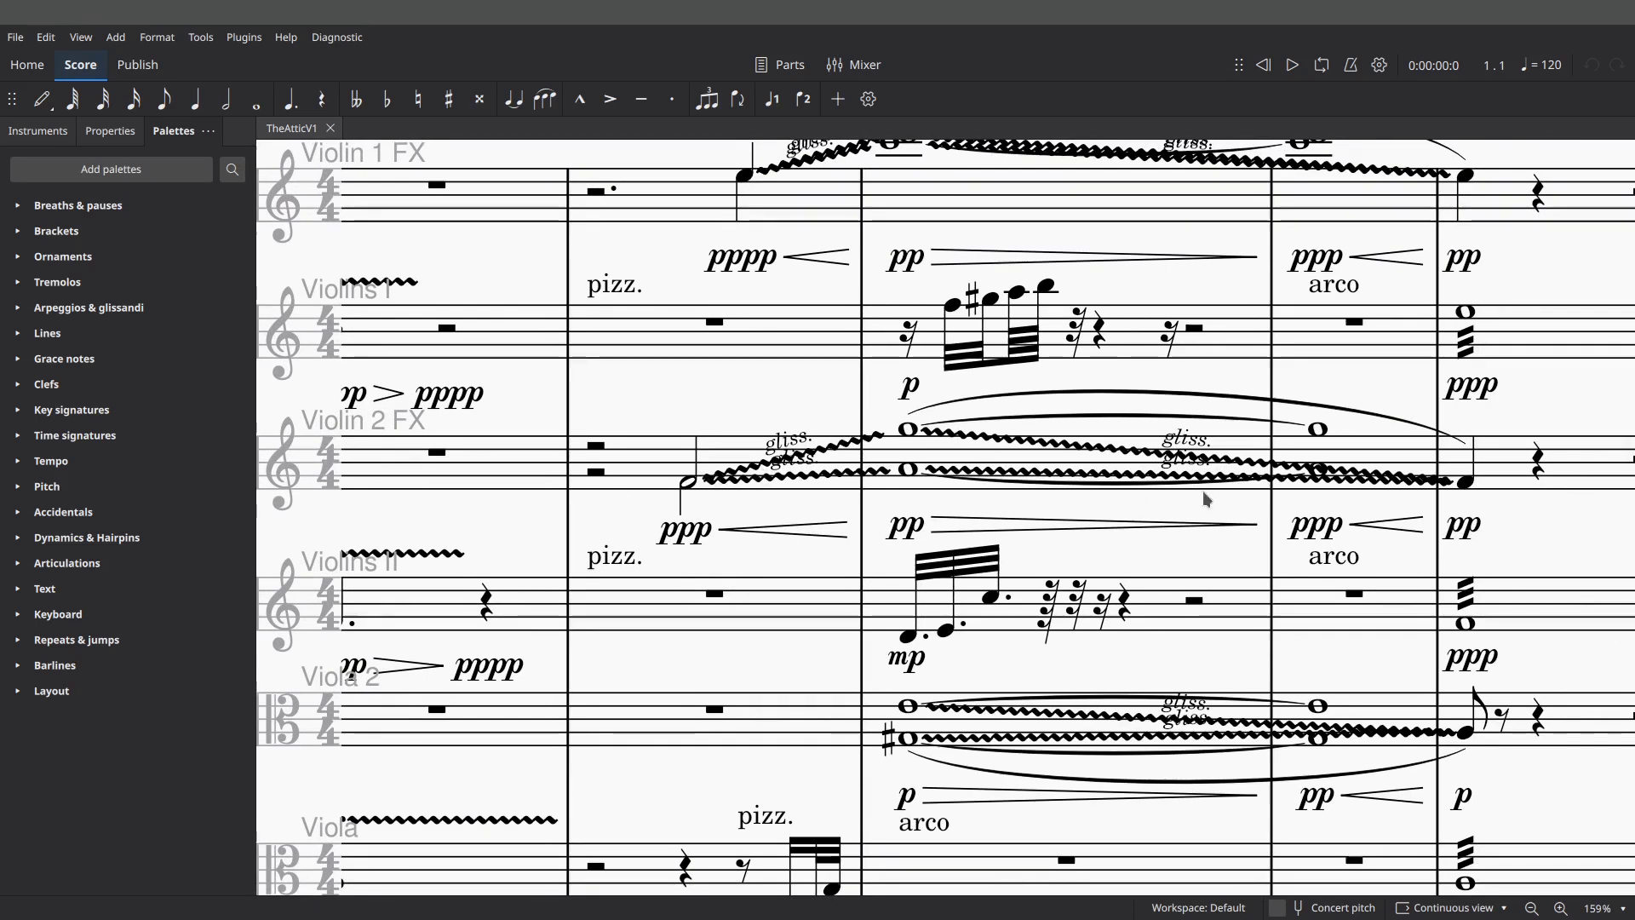
{"action": "scroll", "coordinate": [1190, 482], "scroll_direction": "down", "scroll_amount": 10}
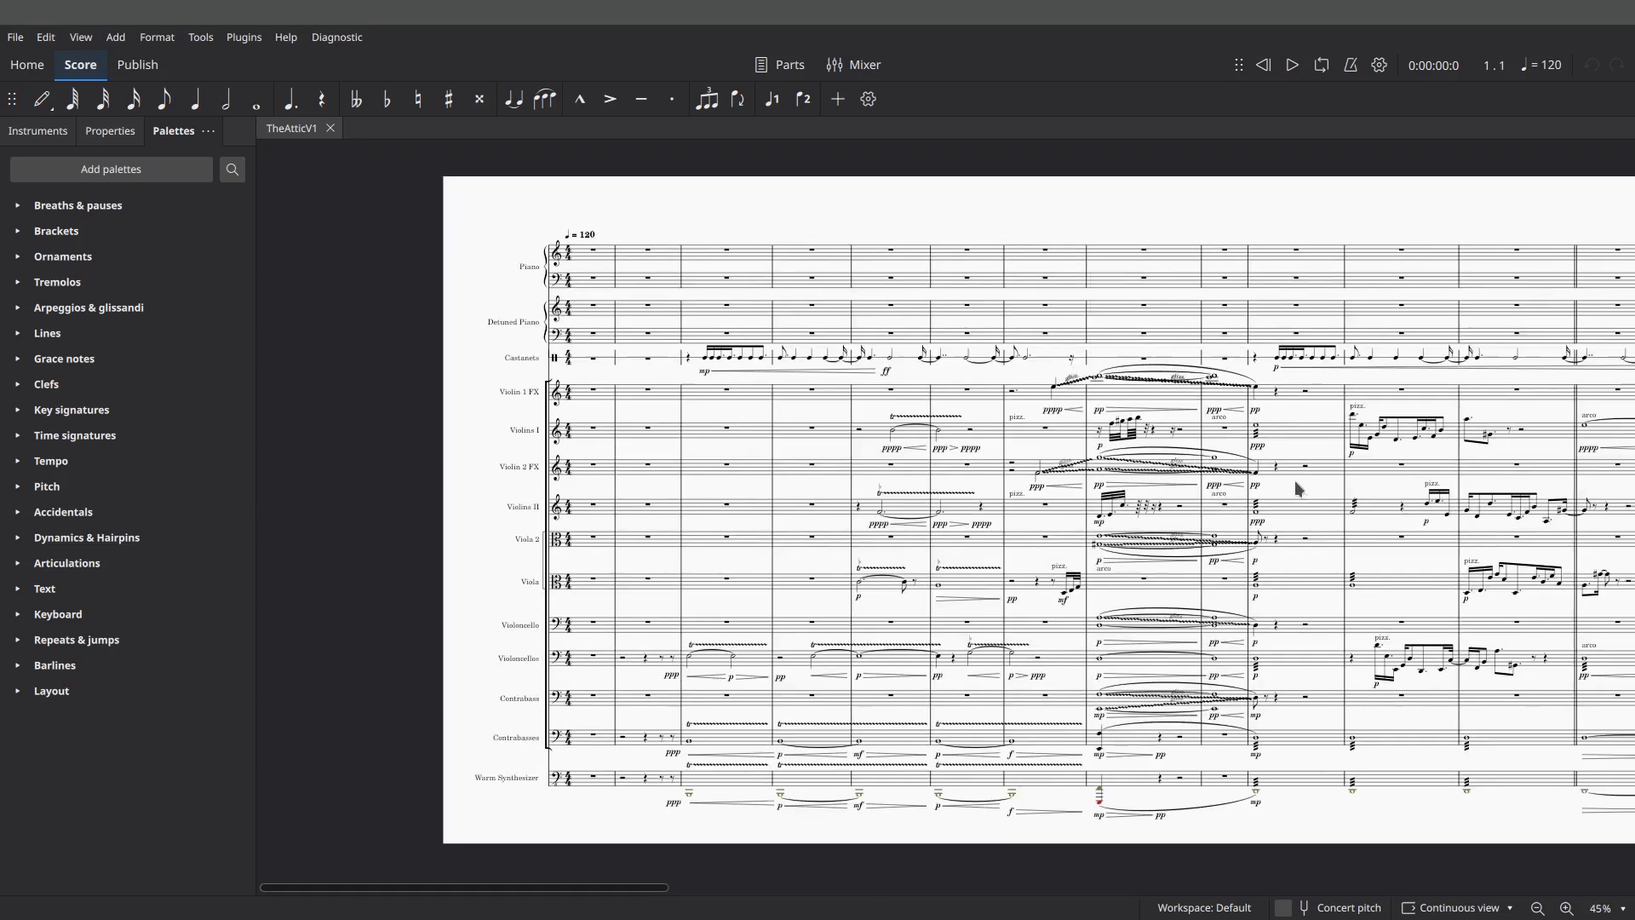
- Play the TheAtticV1 score from the start and pause at 00:00:57:9, measure 29
{"action": "left_click_drag", "start_coordinate": [1295, 480], "coordinate": [1127, 467]}
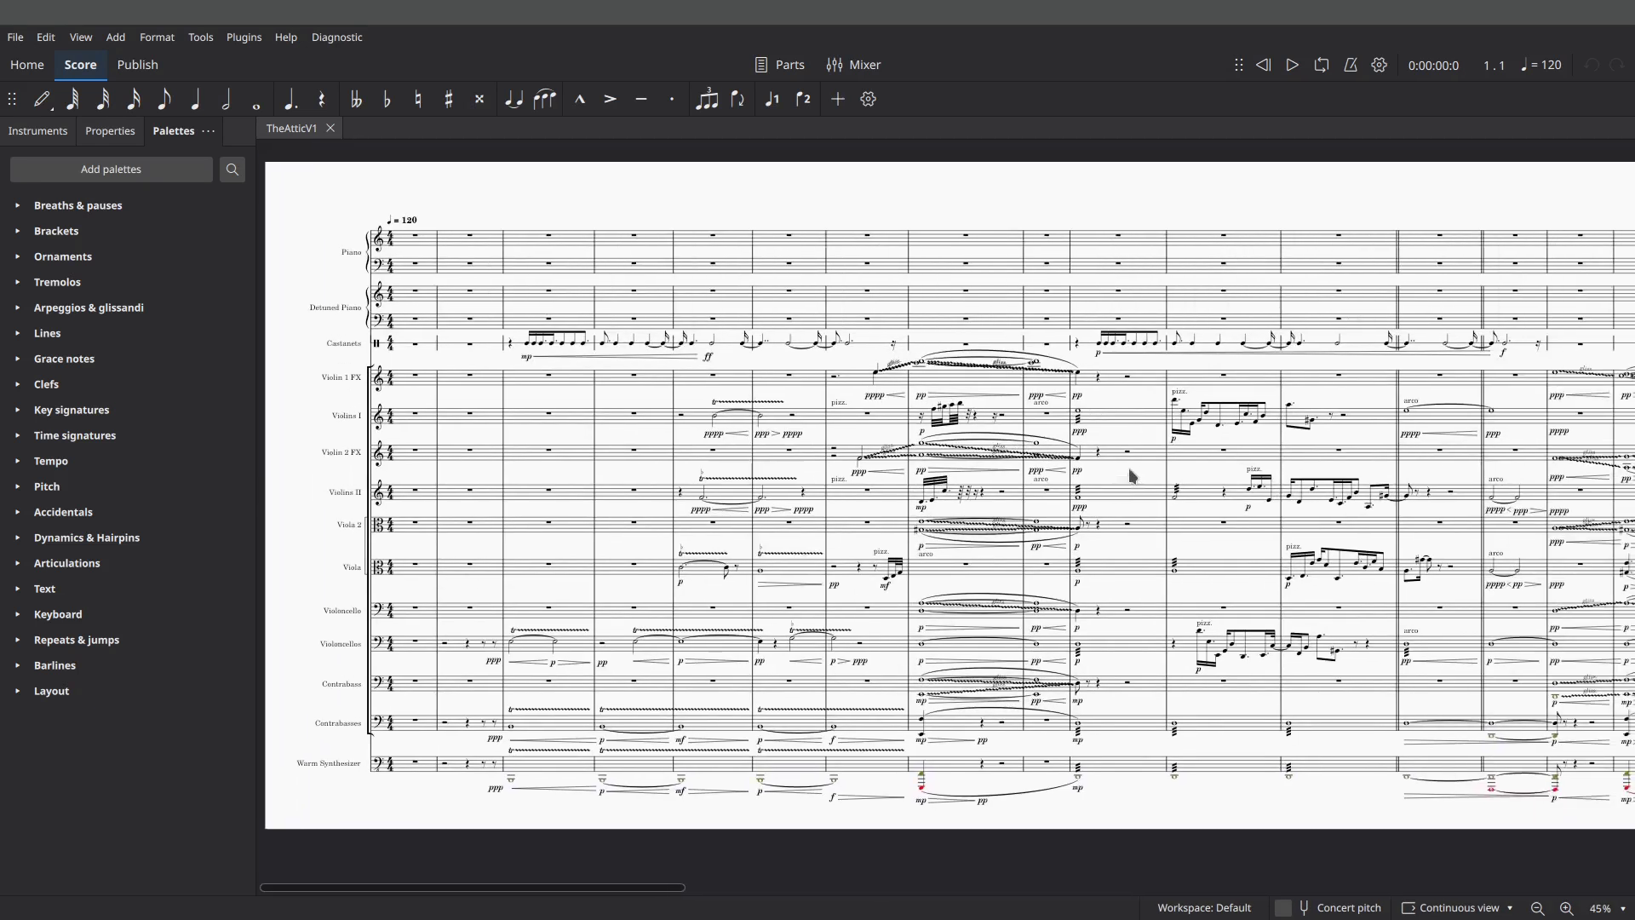
{"action": "left_click", "coordinate": [1293, 64]}
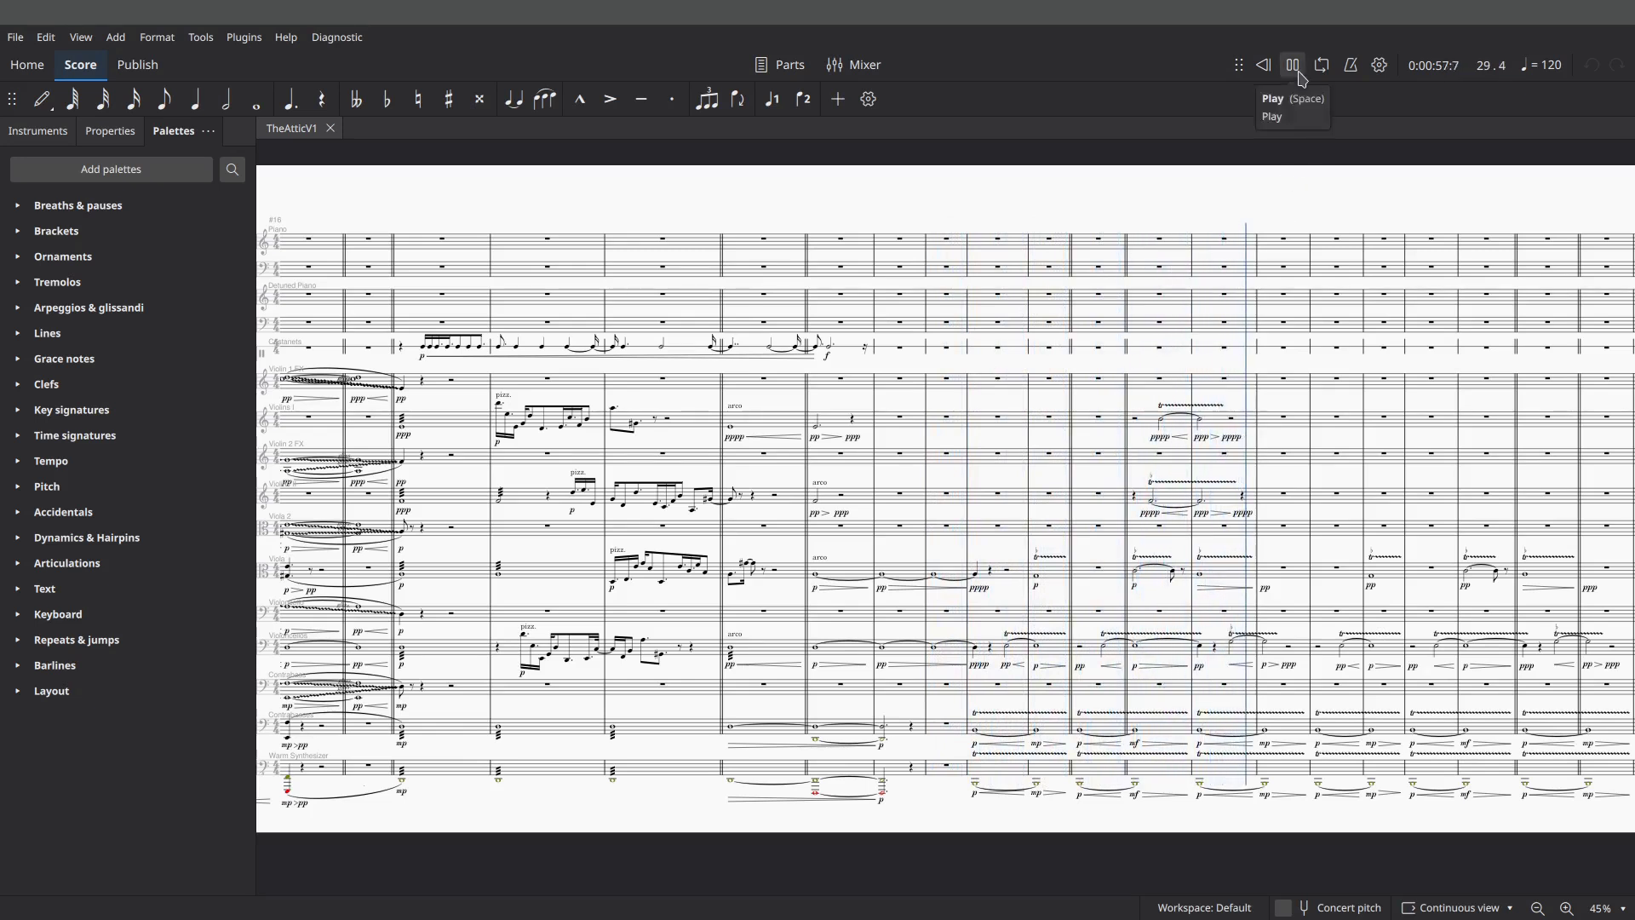
{"action": "left_click", "coordinate": [1293, 65]}
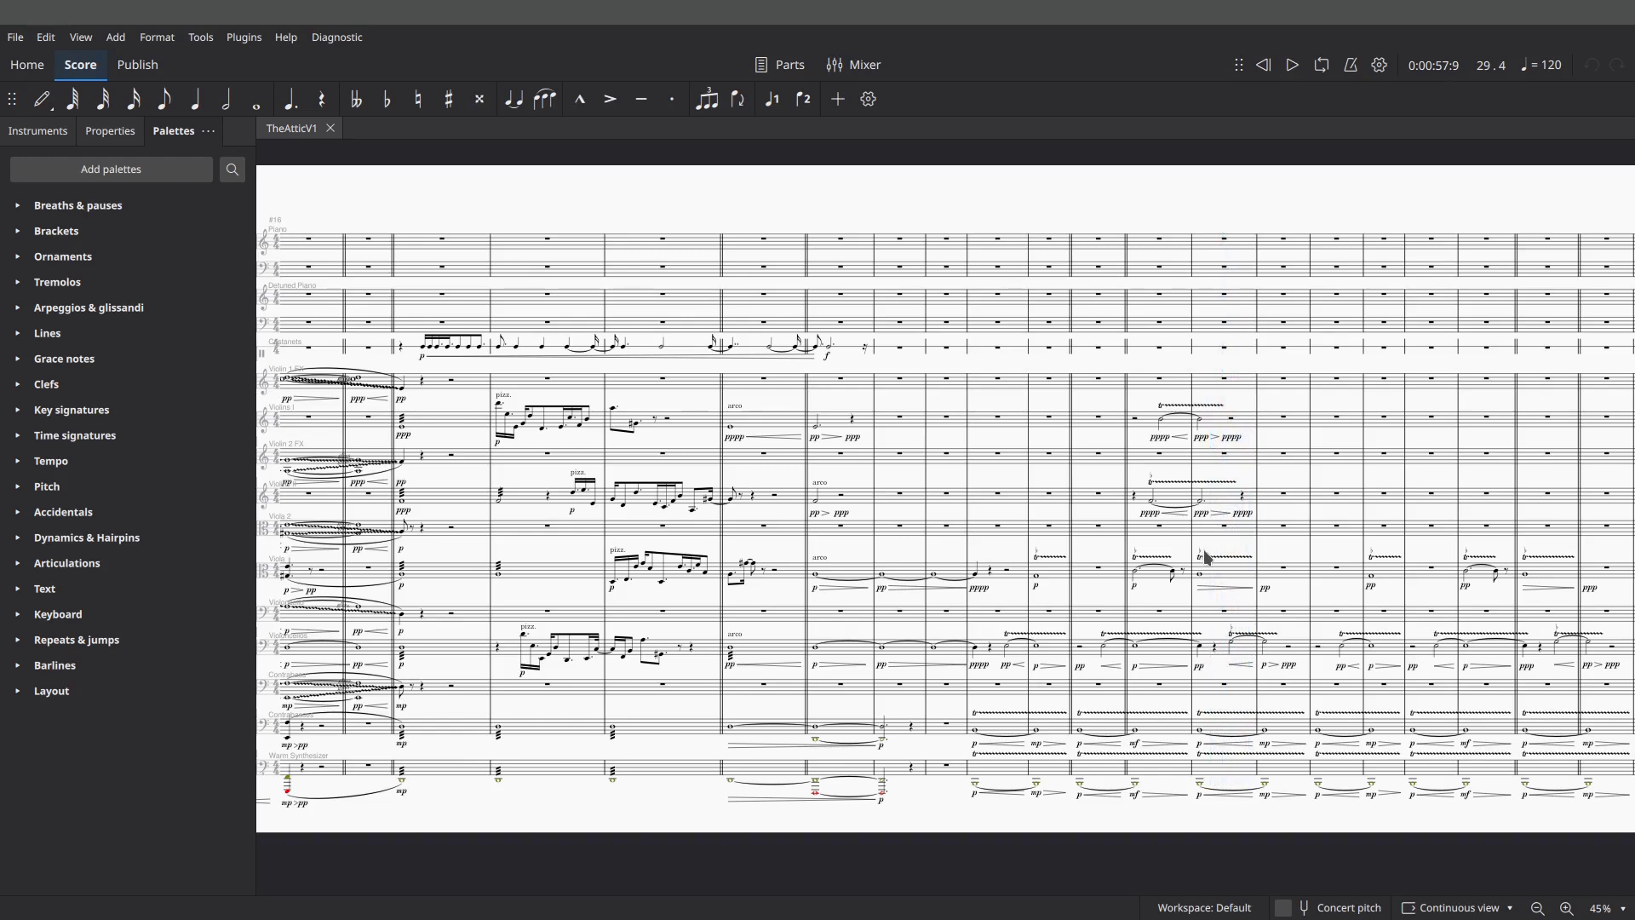
- Zoom out to 50% for an orchestra overview, then pan left to the earlier measures
{"action": "scroll", "coordinate": [1190, 572], "scroll_direction": "up", "scroll_amount": 5}
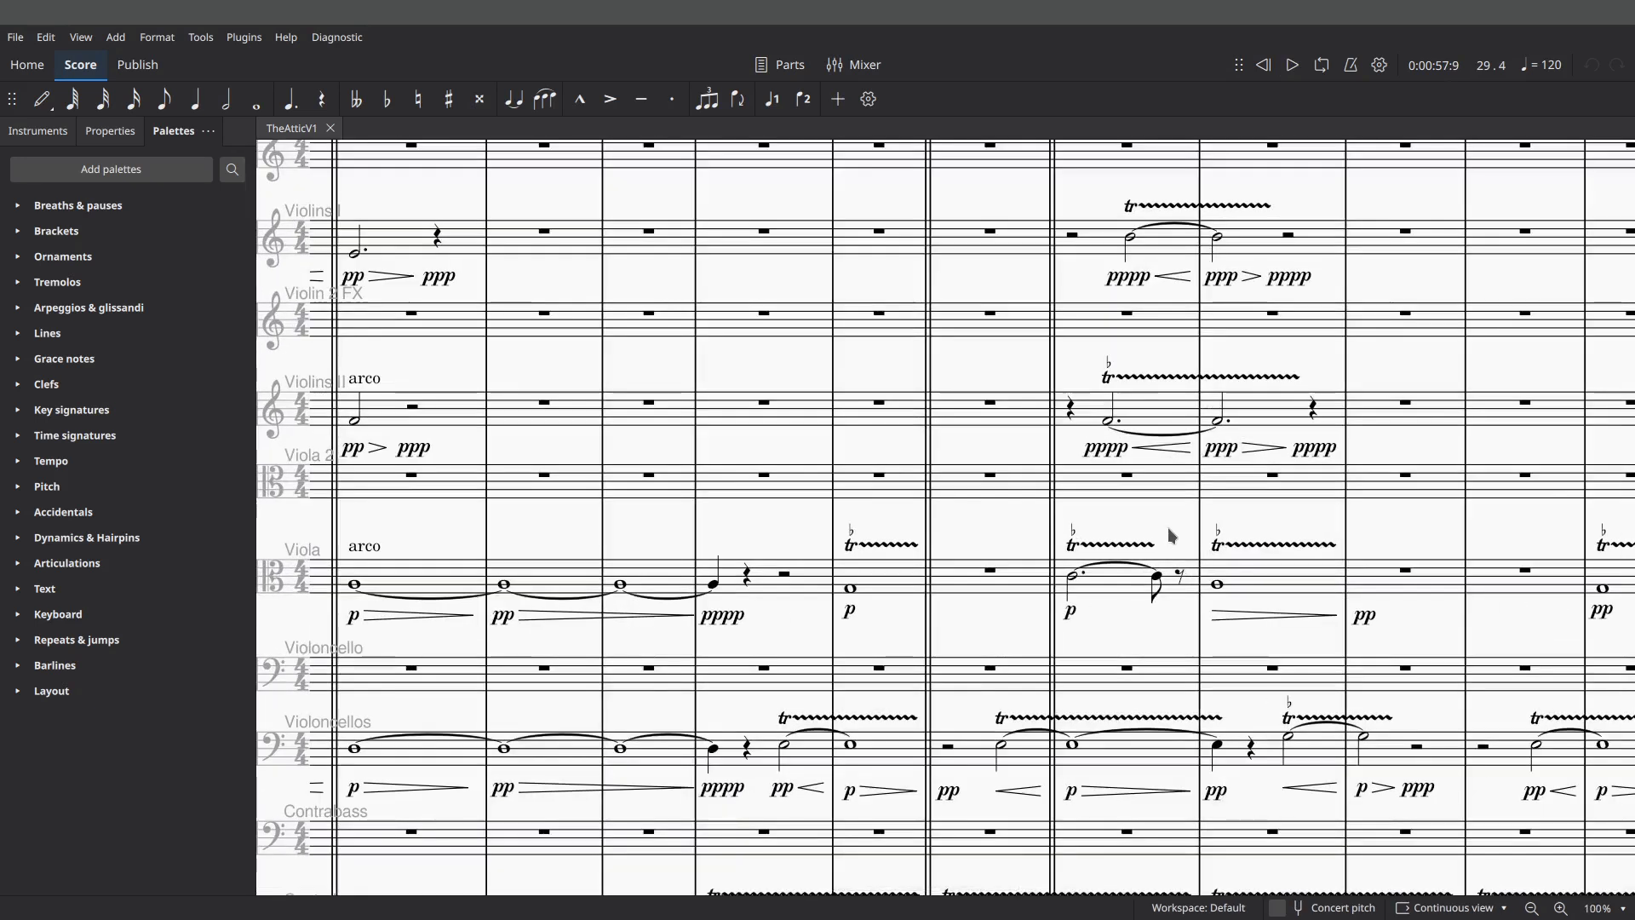
{"action": "scroll", "coordinate": [1239, 433], "scroll_direction": "down", "scroll_amount": 1}
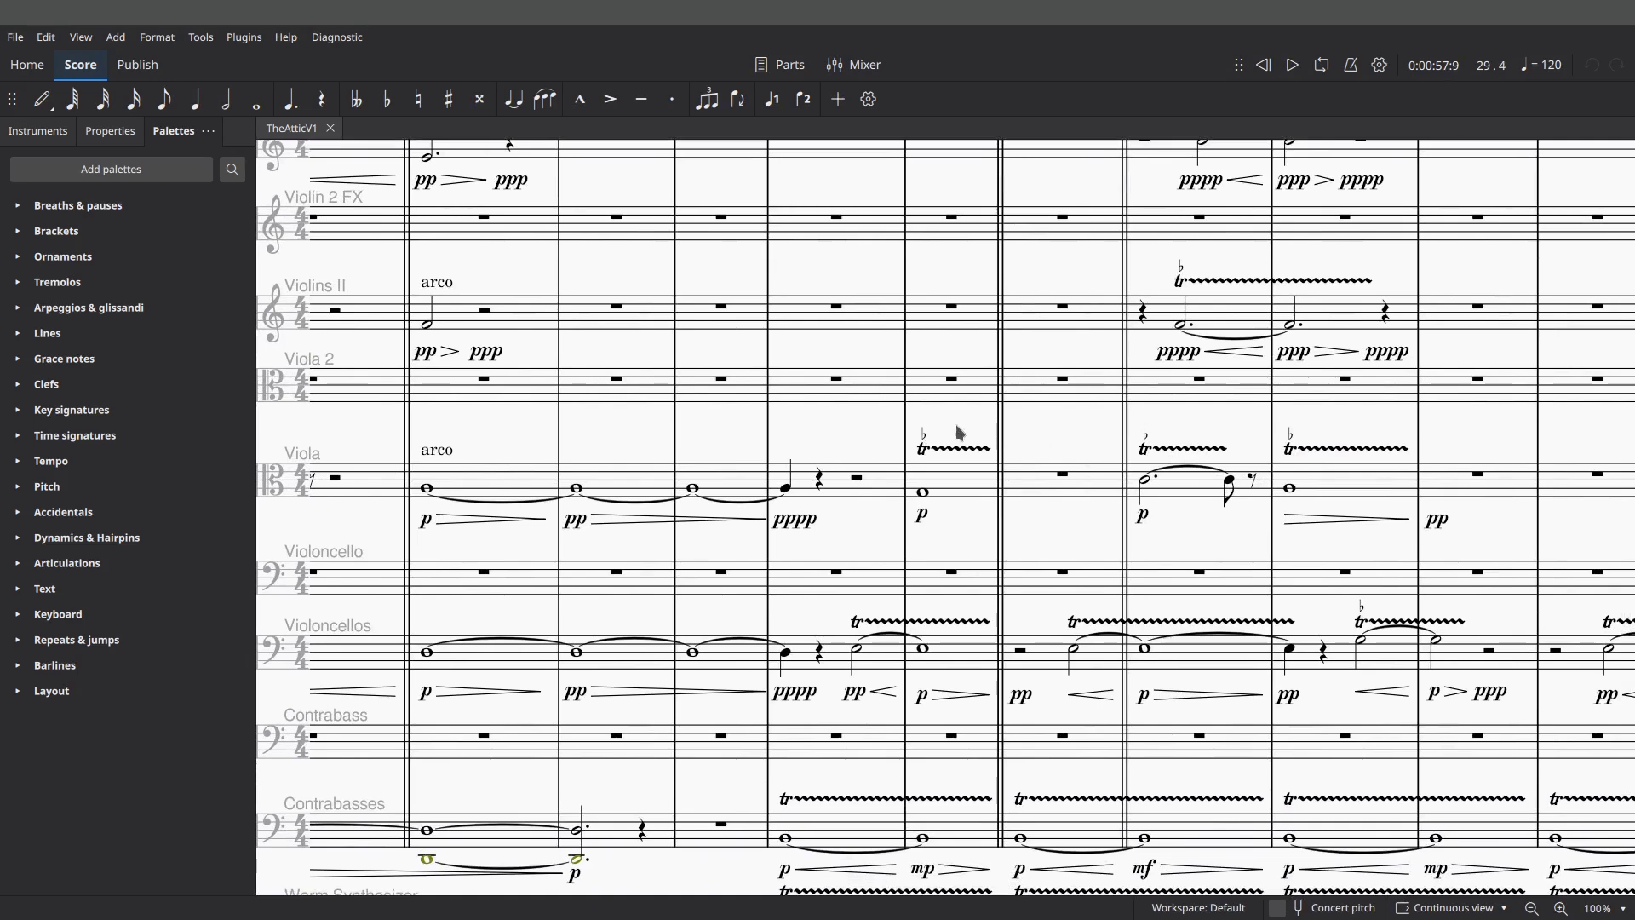
{"action": "scroll", "coordinate": [960, 432], "scroll_direction": "left", "scroll_amount": 3}
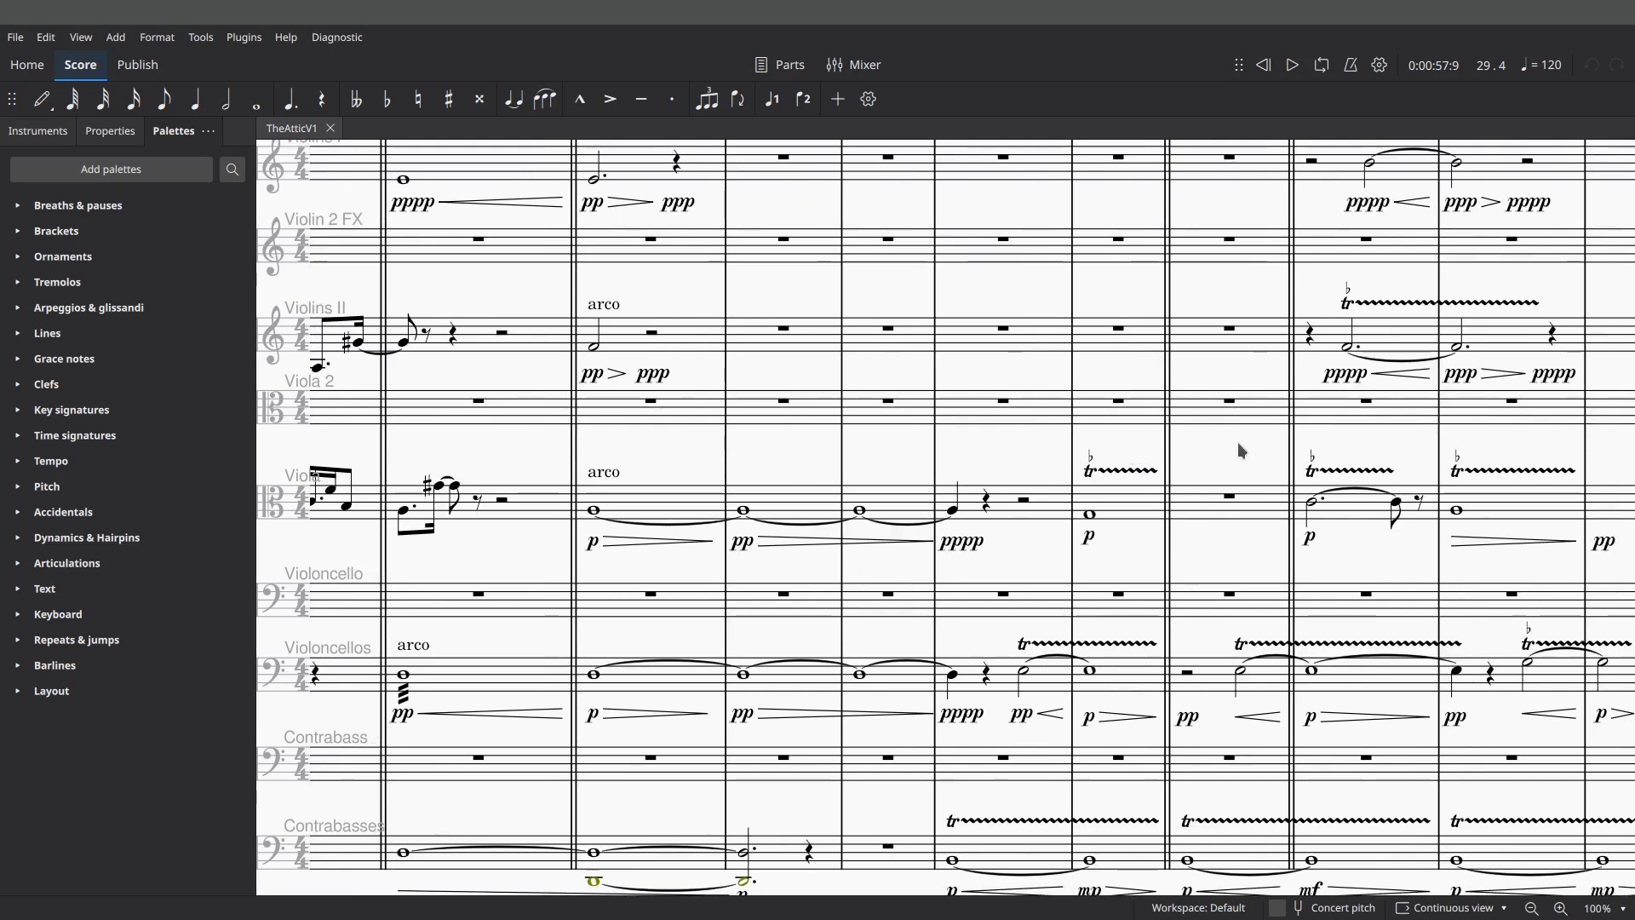
{"action": "scroll", "coordinate": [1244, 446], "scroll_direction": "down", "scroll_amount": 5}
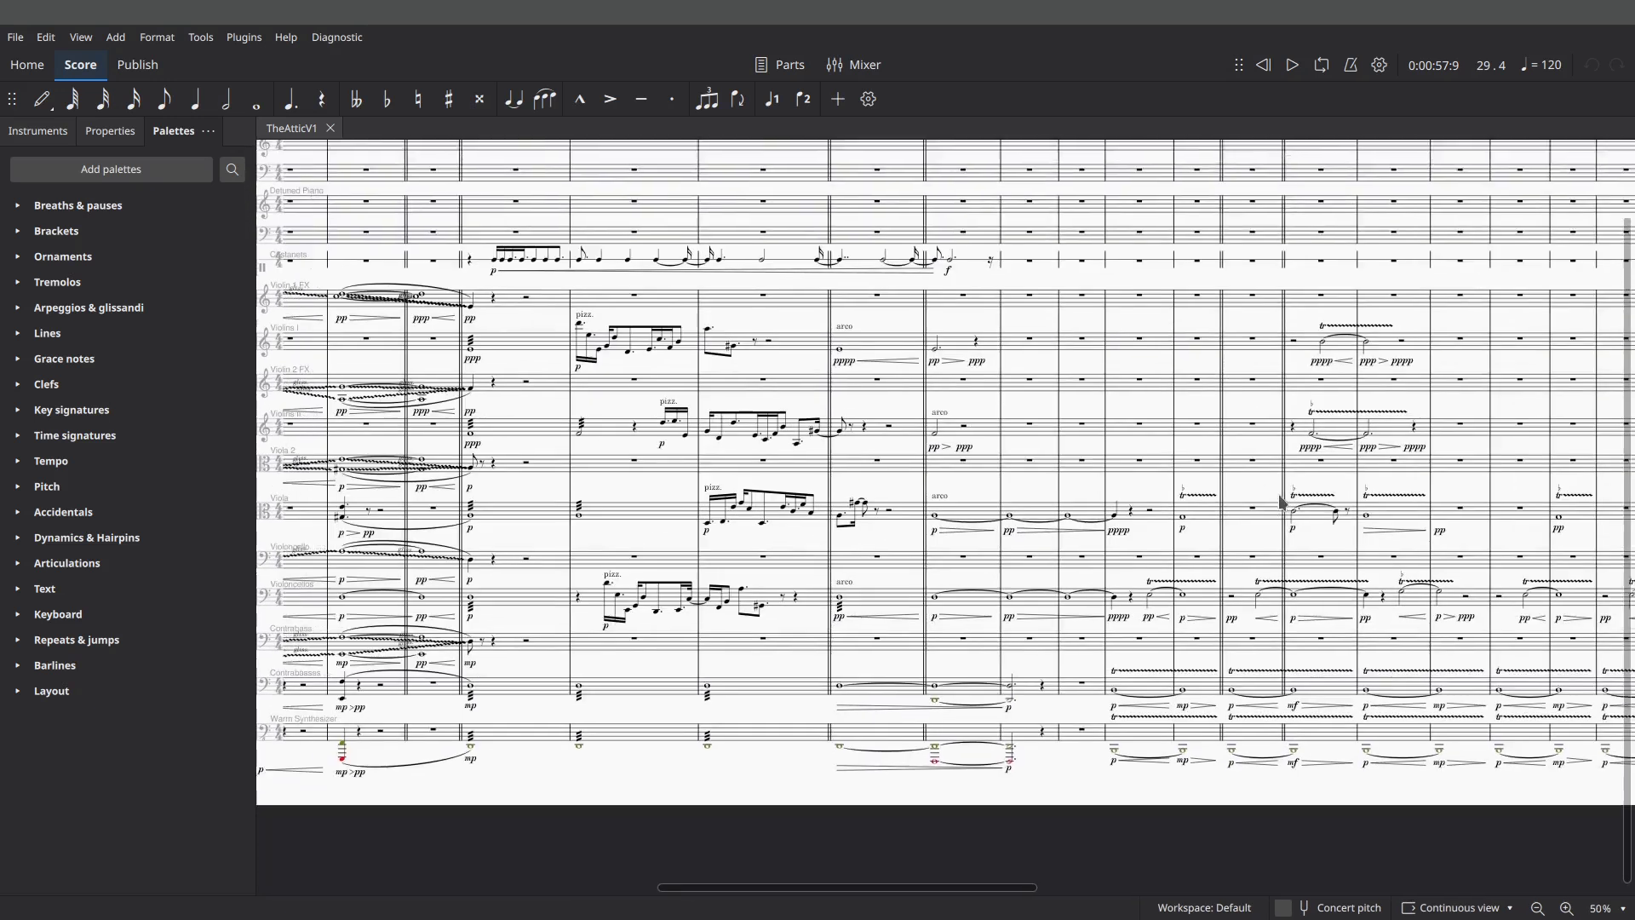
{"action": "scroll", "coordinate": [1440, 562], "scroll_direction": "left", "scroll_amount": 1}
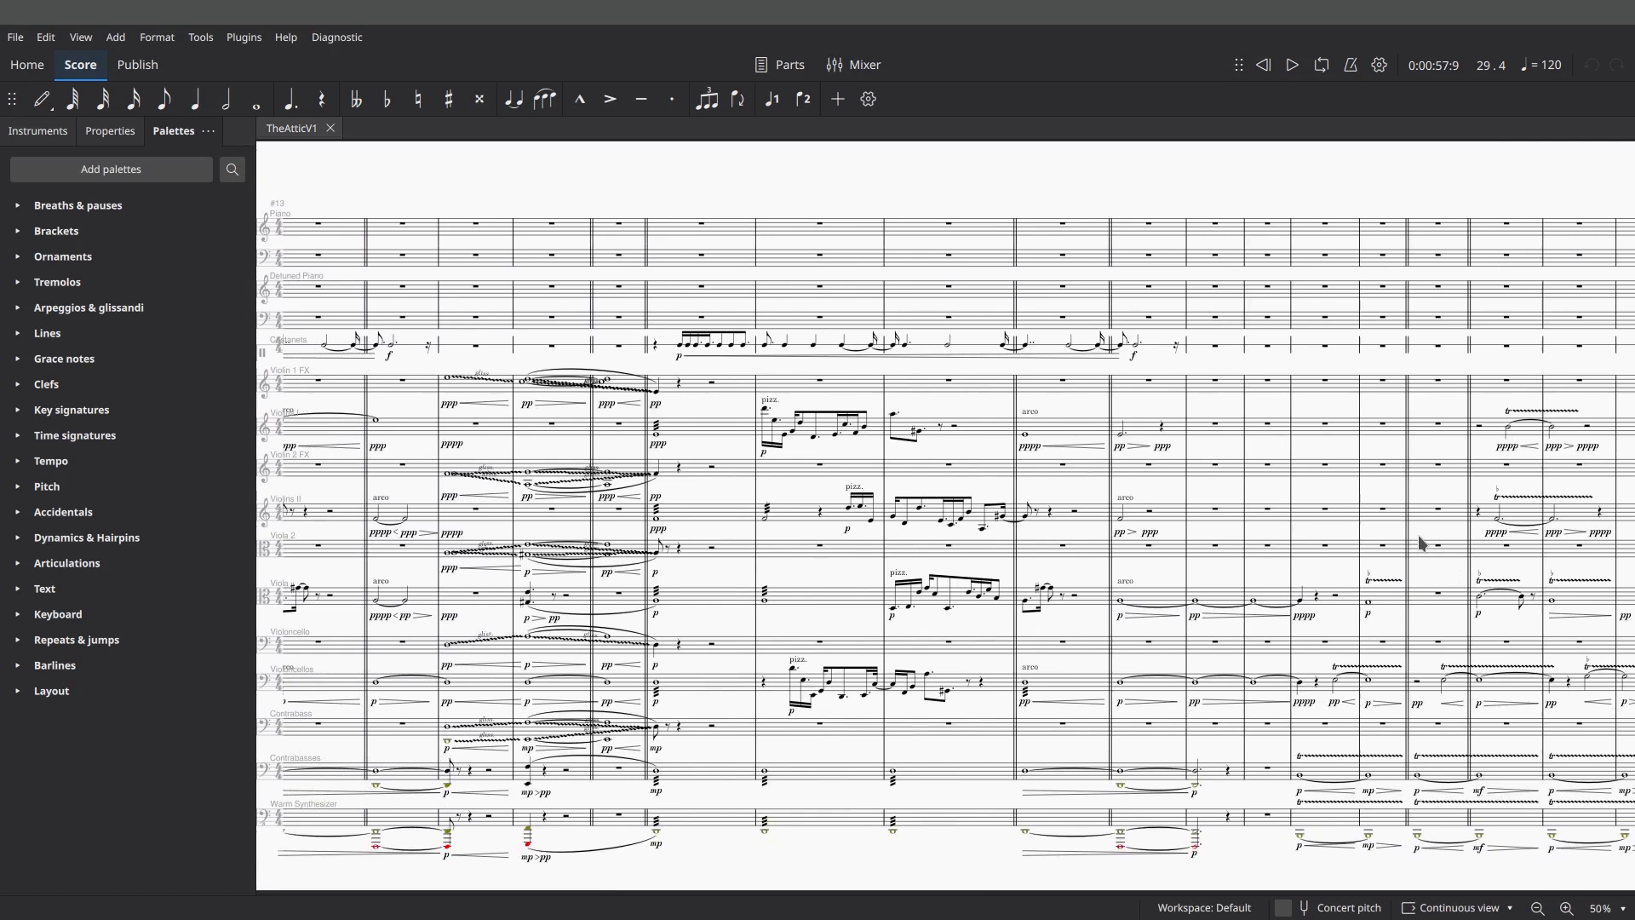
{"action": "scroll", "coordinate": [1084, 563], "scroll_direction": "left", "scroll_amount": 5}
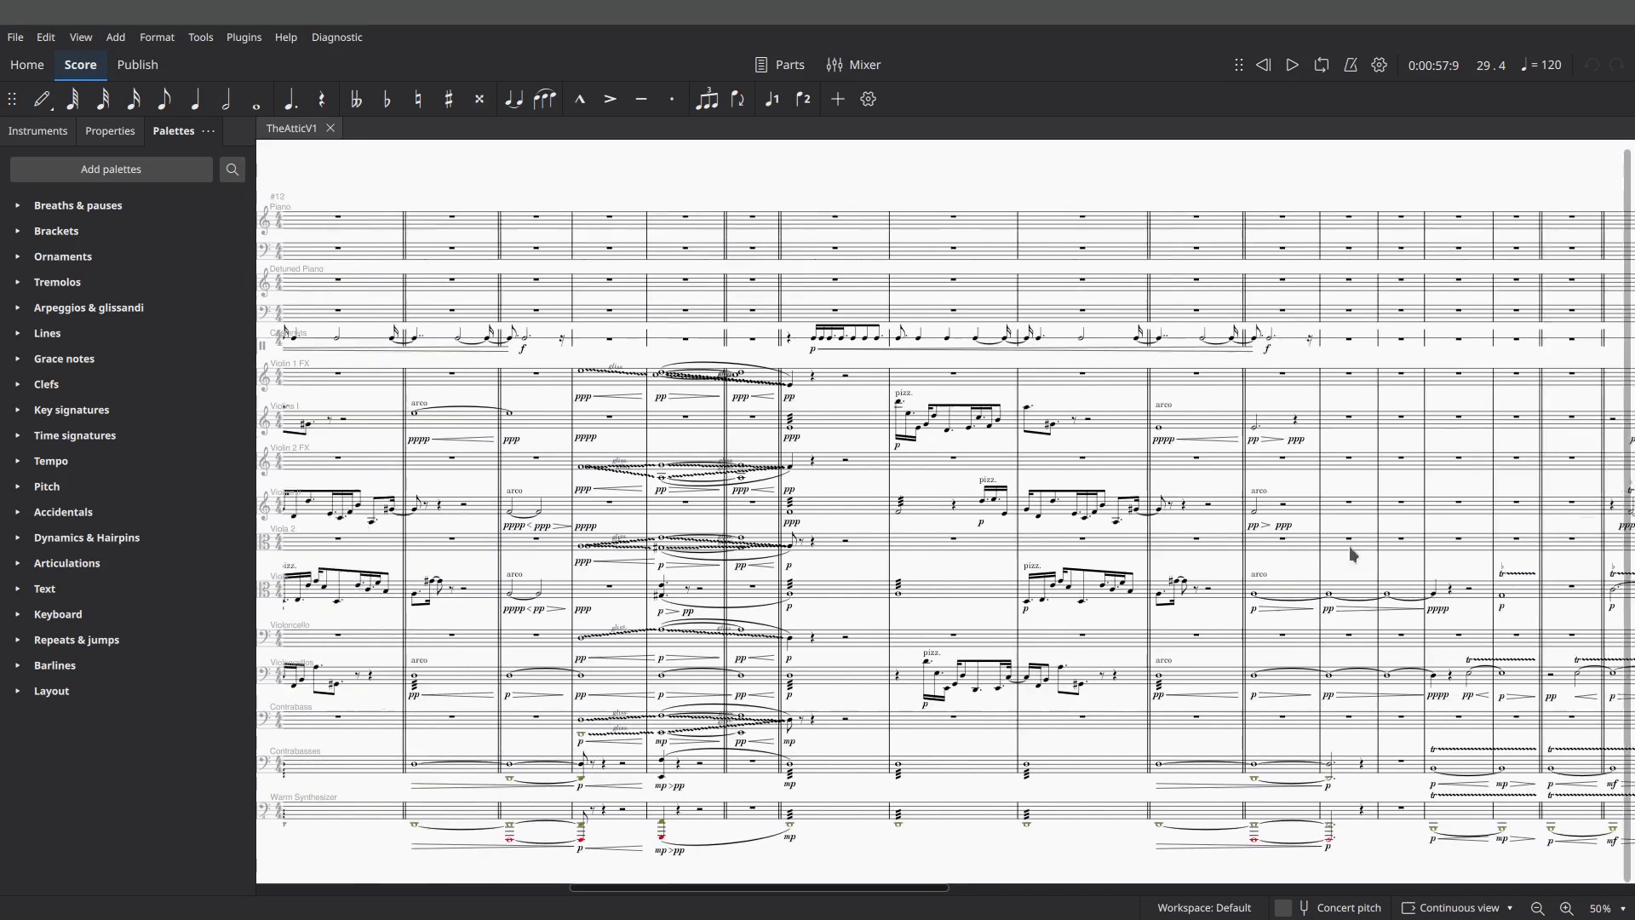
{"action": "left_click_drag", "start_coordinate": [785, 553], "coordinate": [1075, 486]}
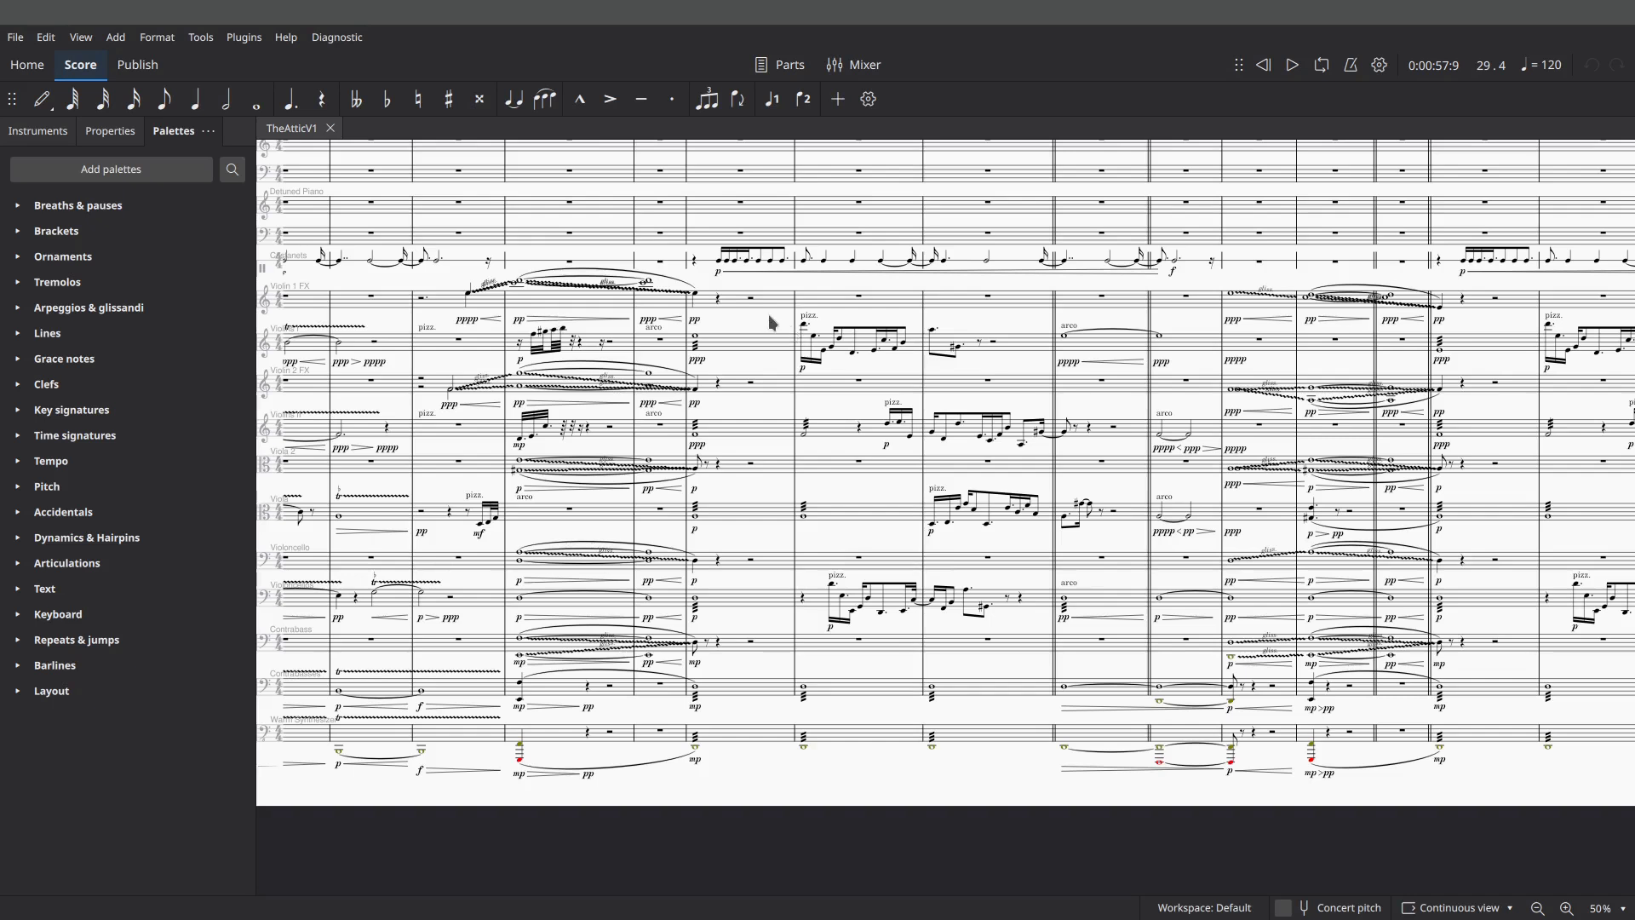
{"action": "scroll", "coordinate": [780, 332], "scroll_direction": "left", "scroll_amount": 3}
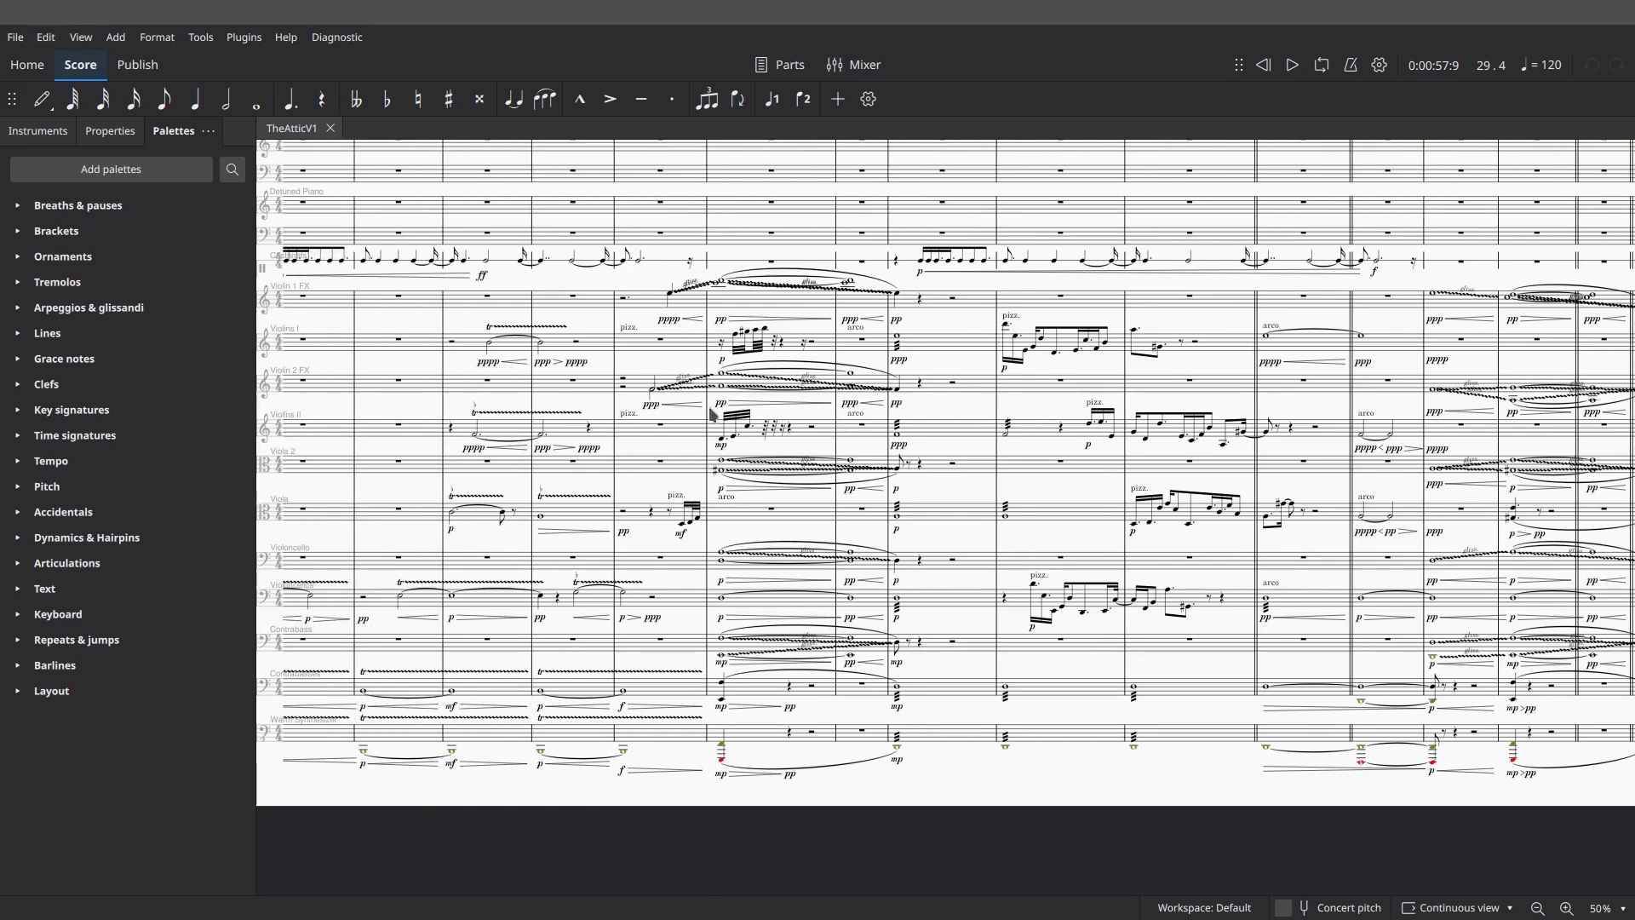
- Scroll back to the pizz. string runs and the arco pppp passages that follow
{"action": "scroll", "coordinate": [797, 529], "scroll_direction": "down", "scroll_amount": 1}
{"action": "scroll", "coordinate": [798, 529], "scroll_direction": "right", "scroll_amount": 1}
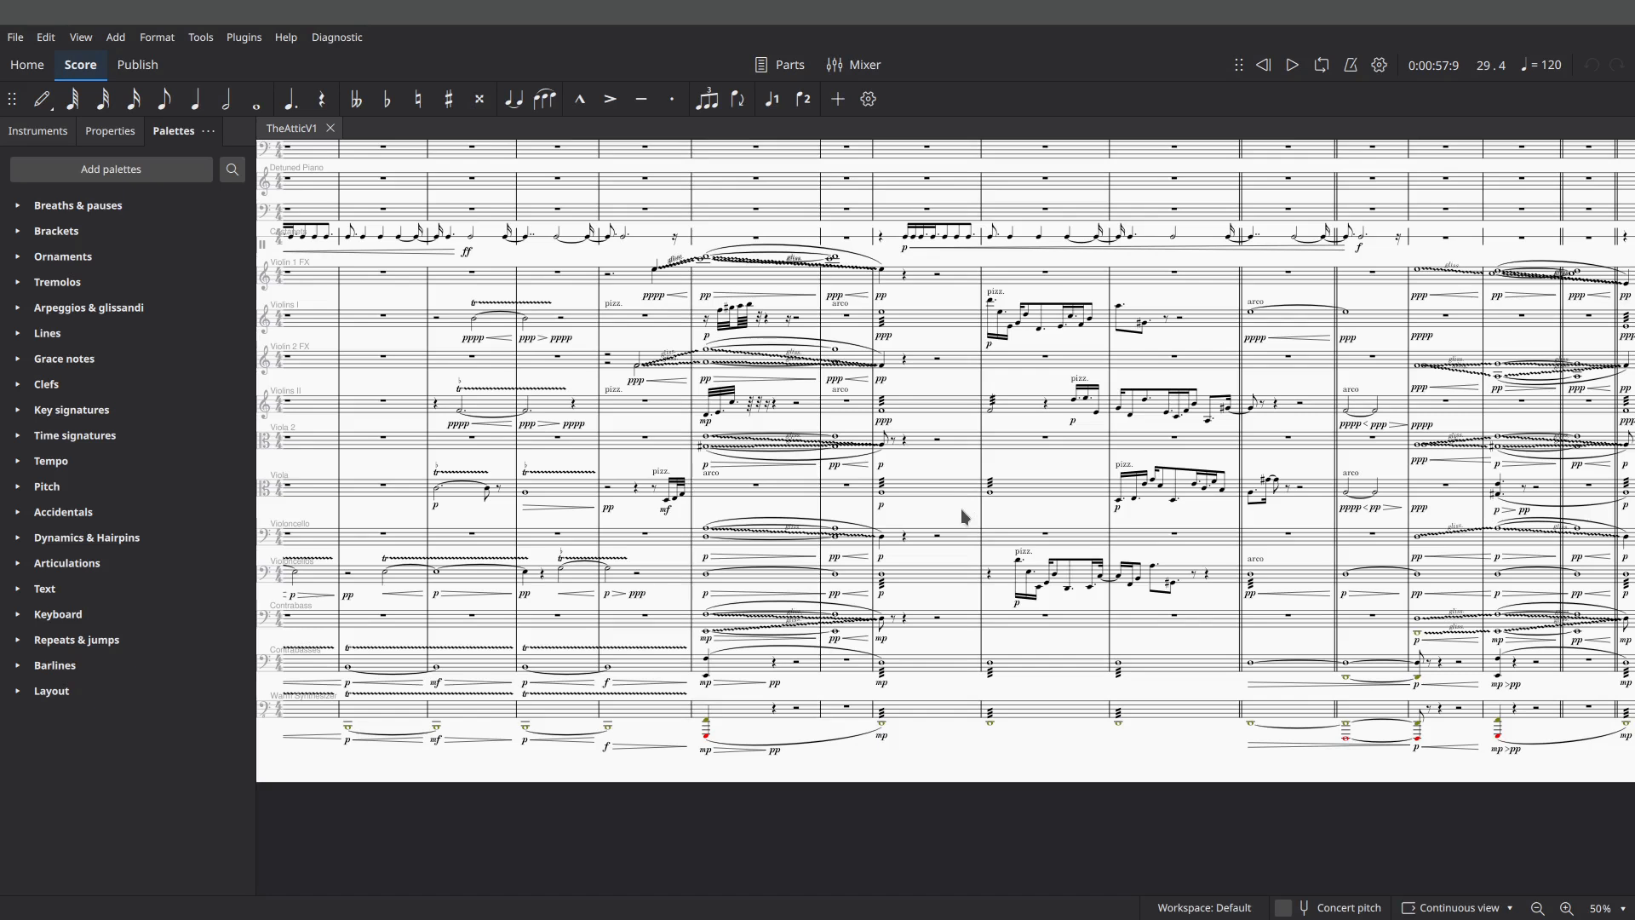
{"action": "left_click_drag", "start_coordinate": [954, 512], "coordinate": [1025, 529]}
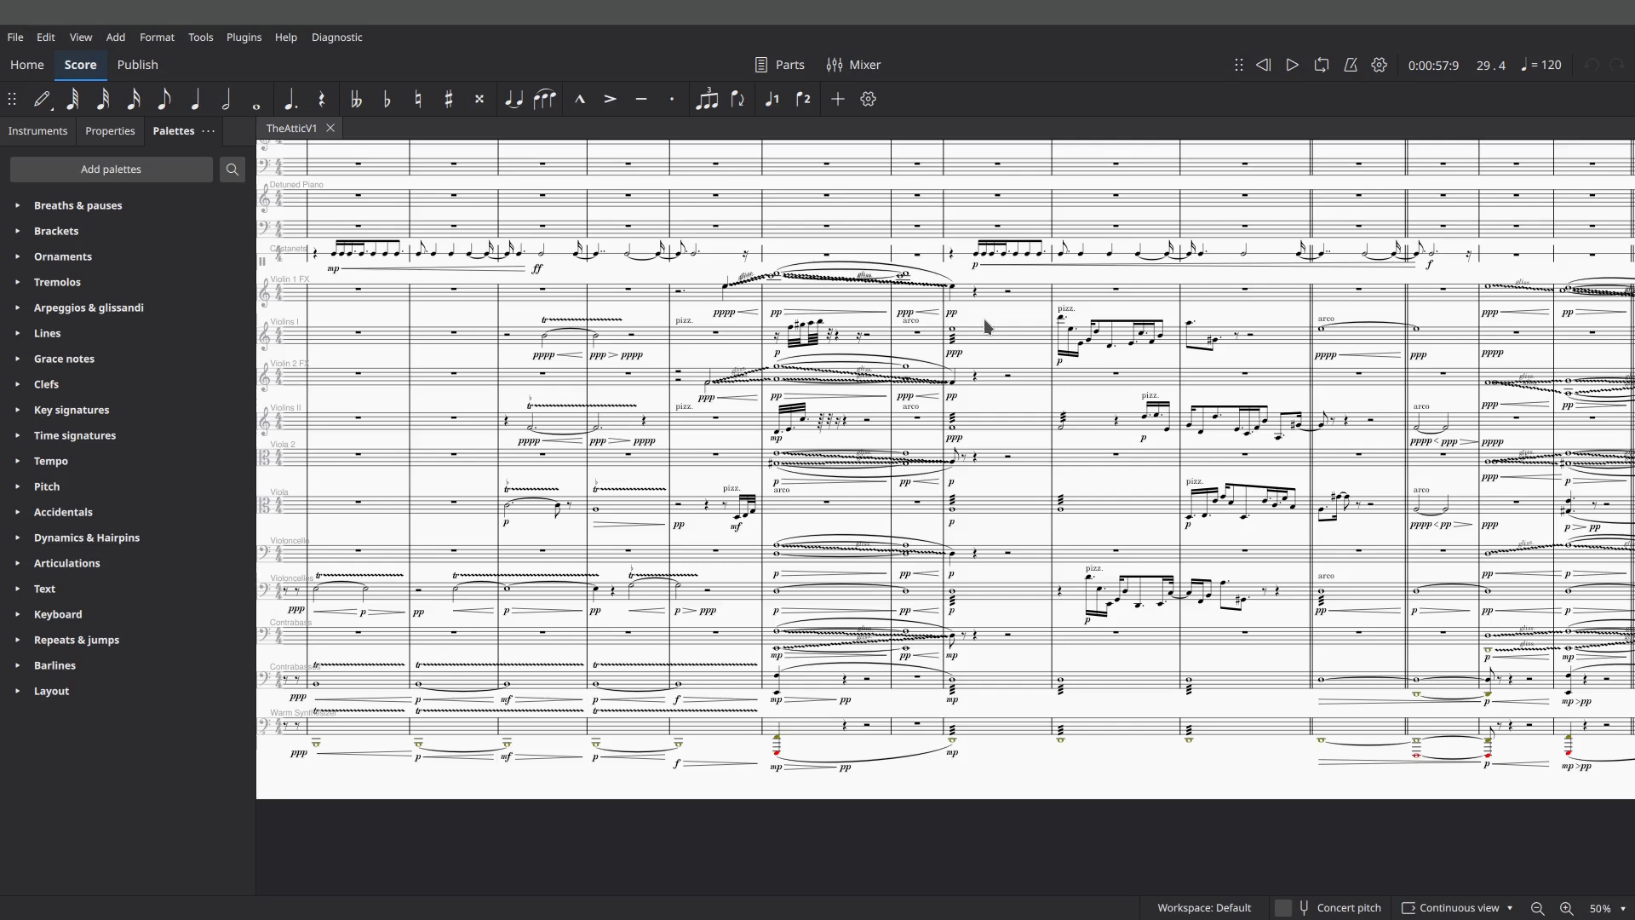
- Pan back so measure 3 starts the view with instrument names visible
{"action": "left_click_drag", "start_coordinate": [986, 326], "coordinate": [1110, 351]}
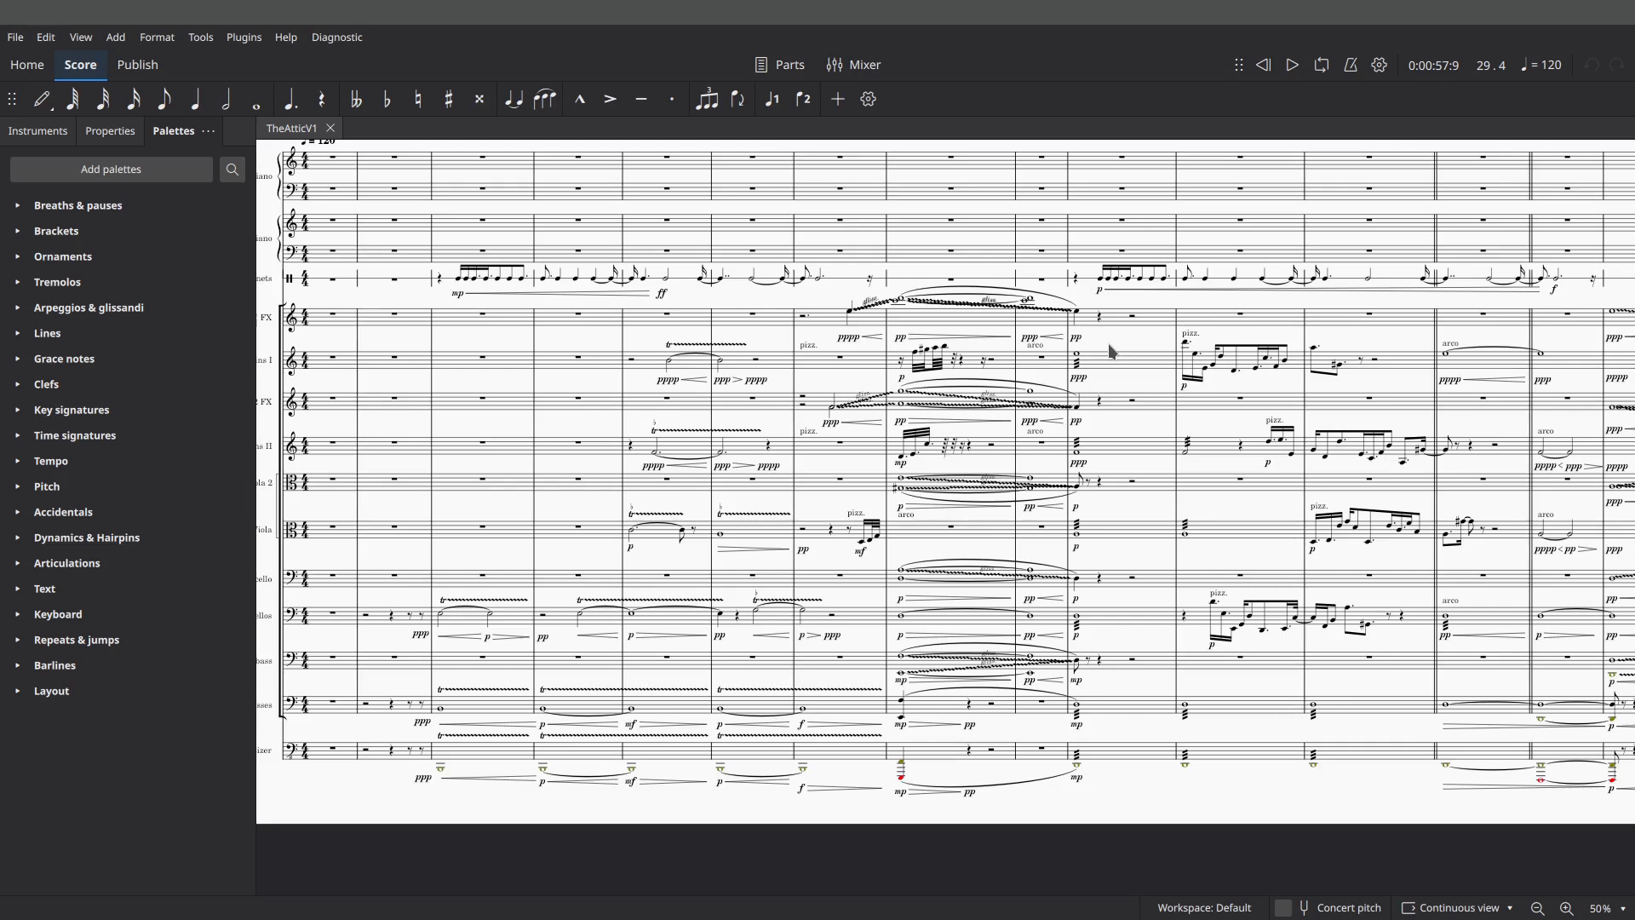
{"action": "left_click_drag", "start_coordinate": [1112, 351], "coordinate": [1057, 405]}
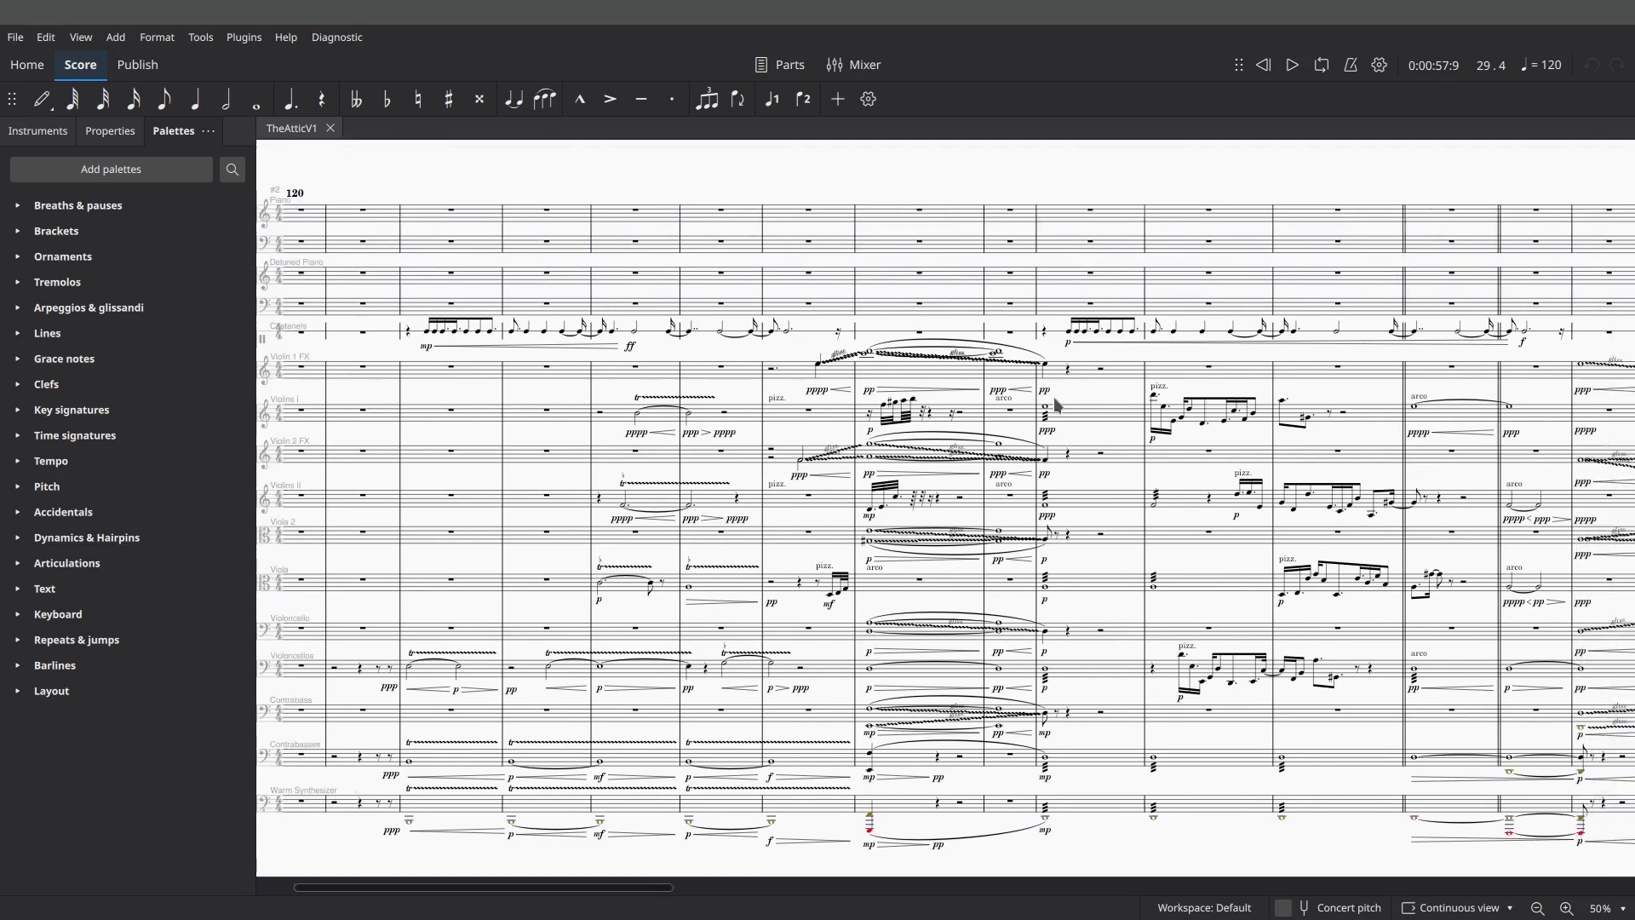
{"action": "scroll", "coordinate": [1057, 406], "scroll_direction": "right", "scroll_amount": 1}
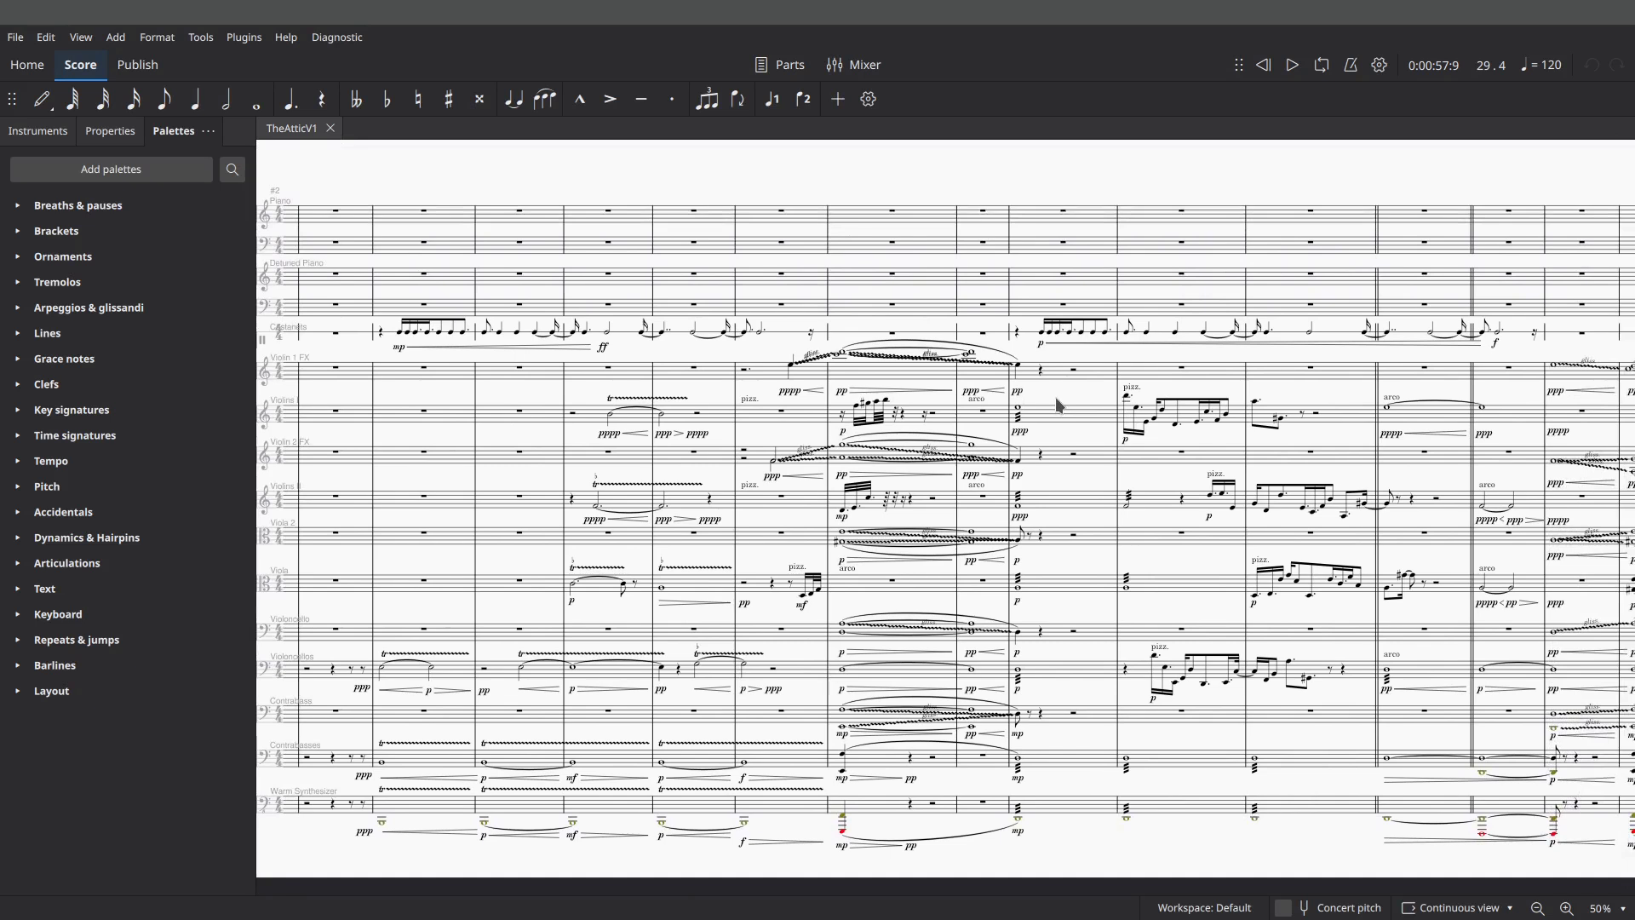
{"action": "mouse_move", "coordinate": [1055, 407]}
{"action": "left_mouse_down"}
{"action": "mouse_move", "coordinate": [965, 419]}
{"action": "mouse_move", "coordinate": [1031, 400]}
{"action": "mouse_move", "coordinate": [1075, 416]}
{"action": "left_mouse_up"}
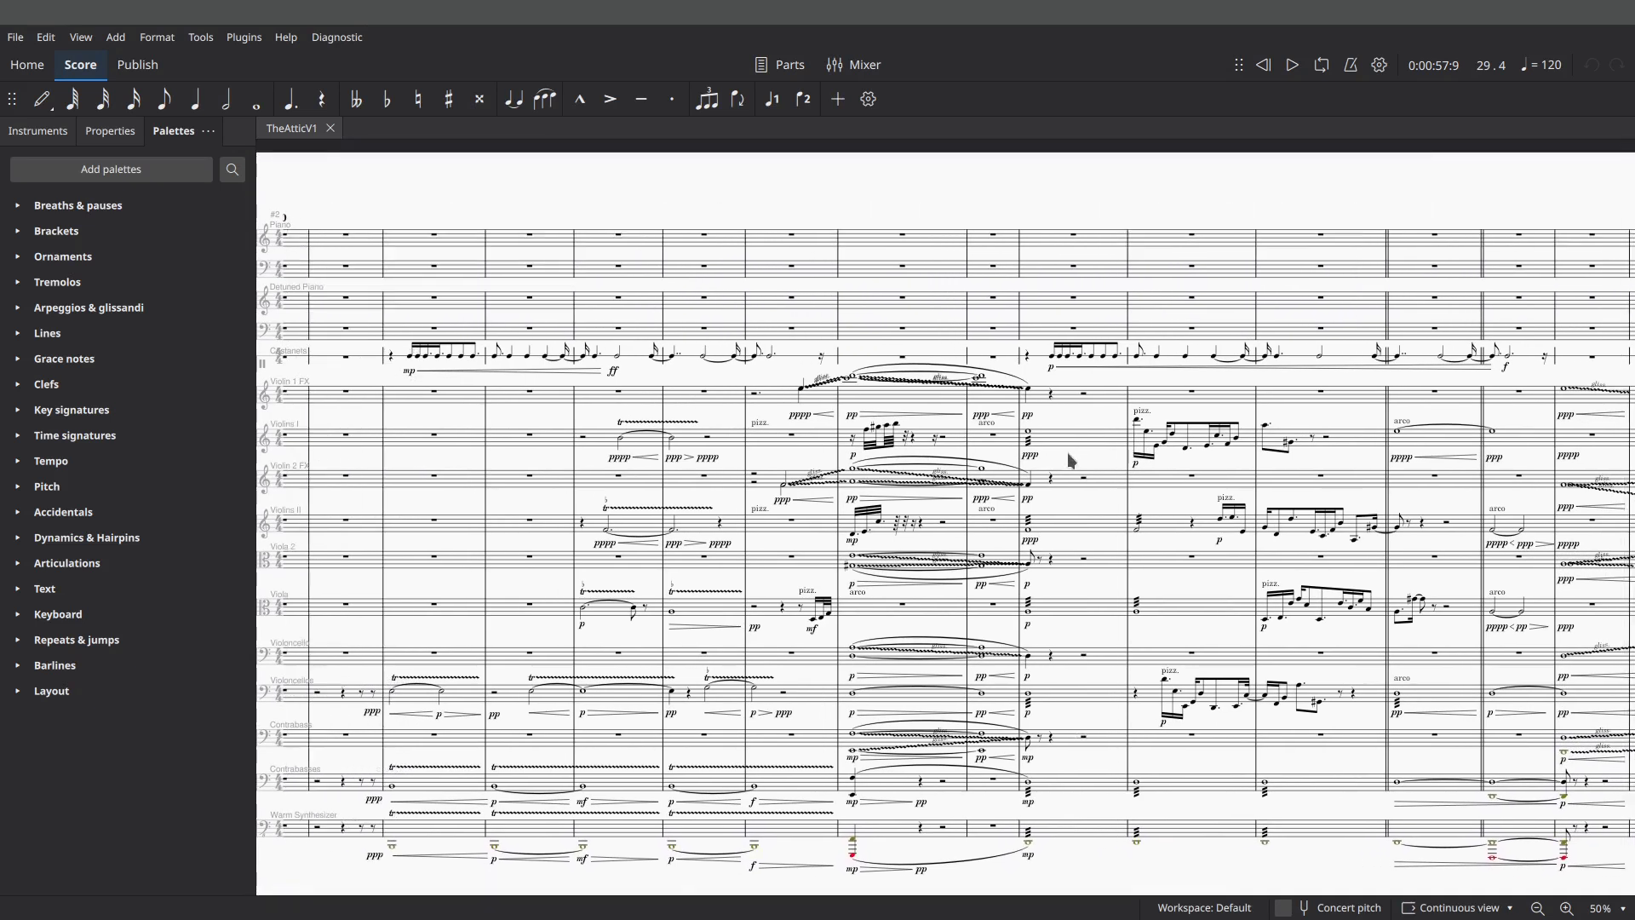